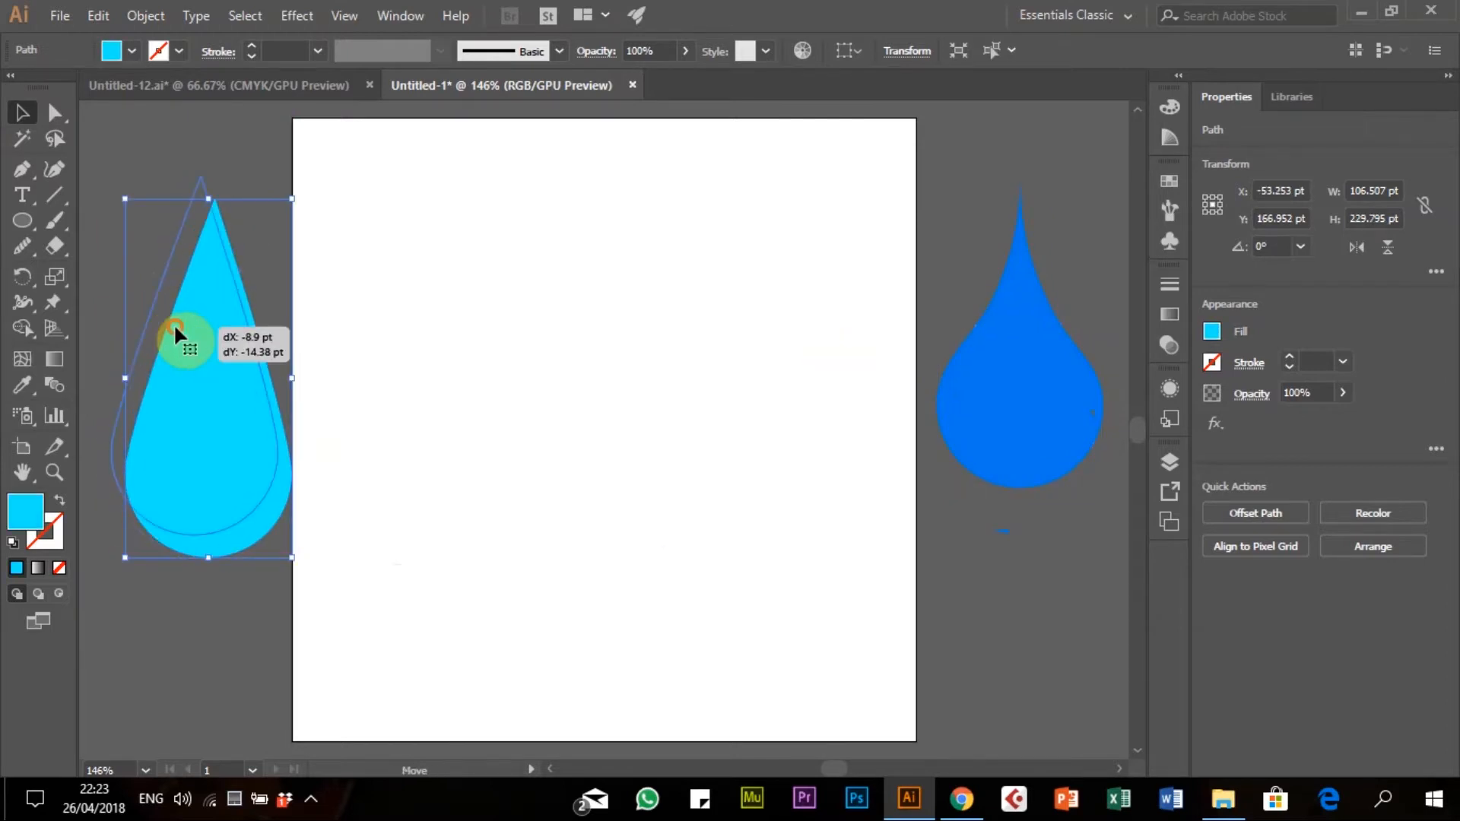
{"action": "left_click_drag", "start_coordinate": [1037, 532], "coordinate": [1106, 473]}
{"action": "left_click", "coordinate": [1033, 131]}
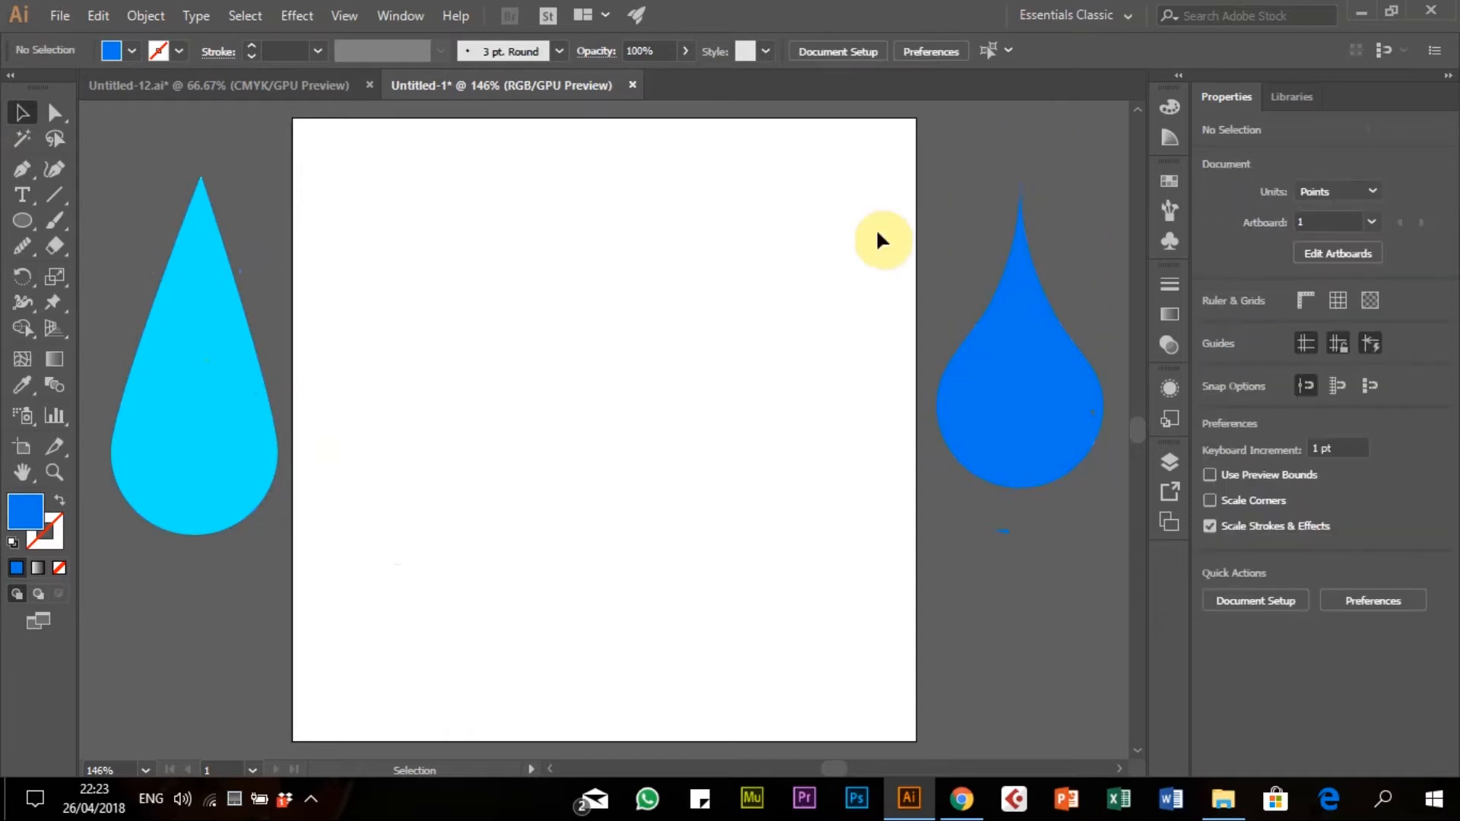
{"action": "left_click", "coordinate": [227, 298]}
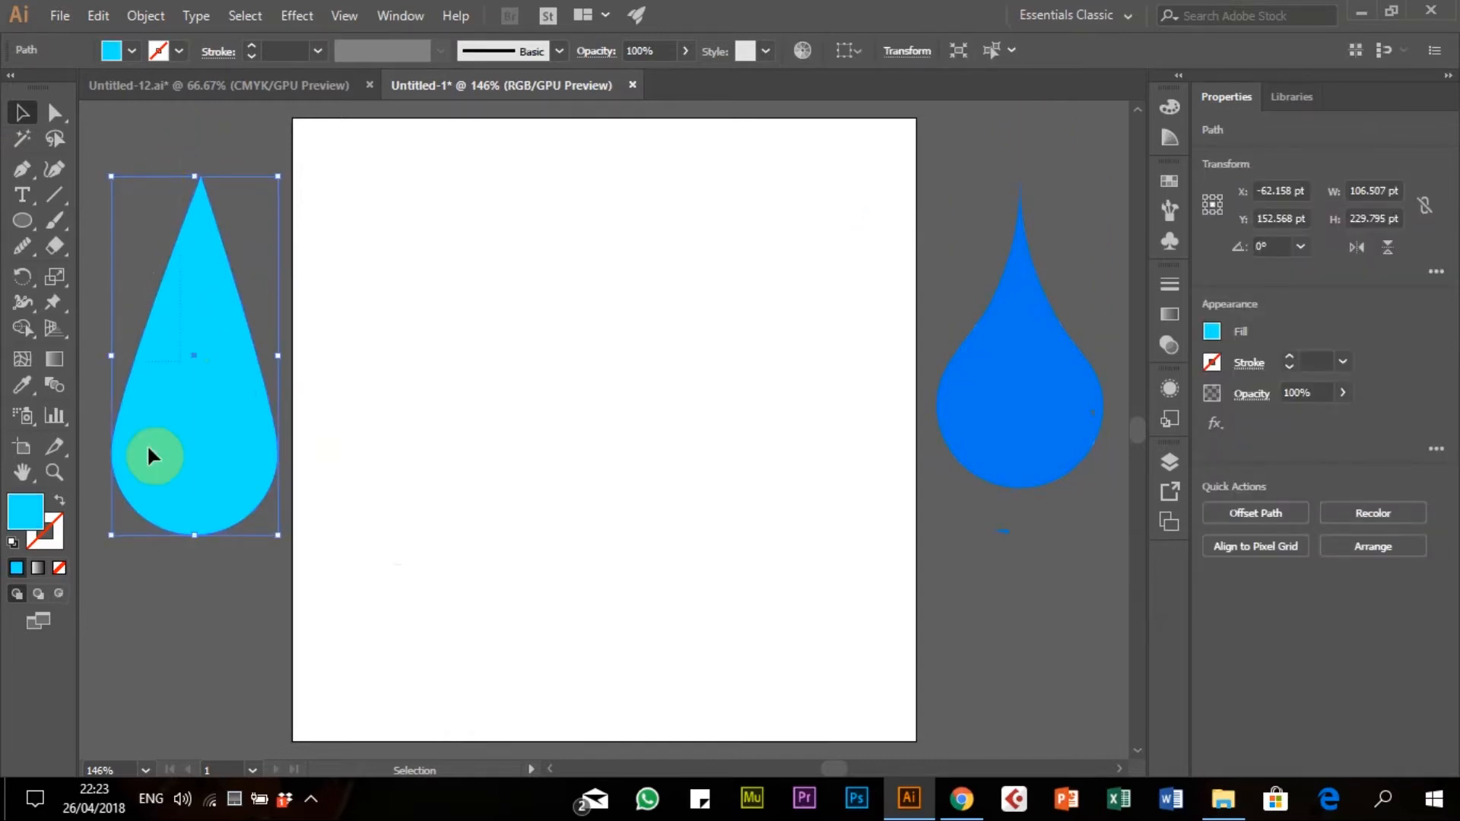
{"action": "left_click", "coordinate": [198, 574]}
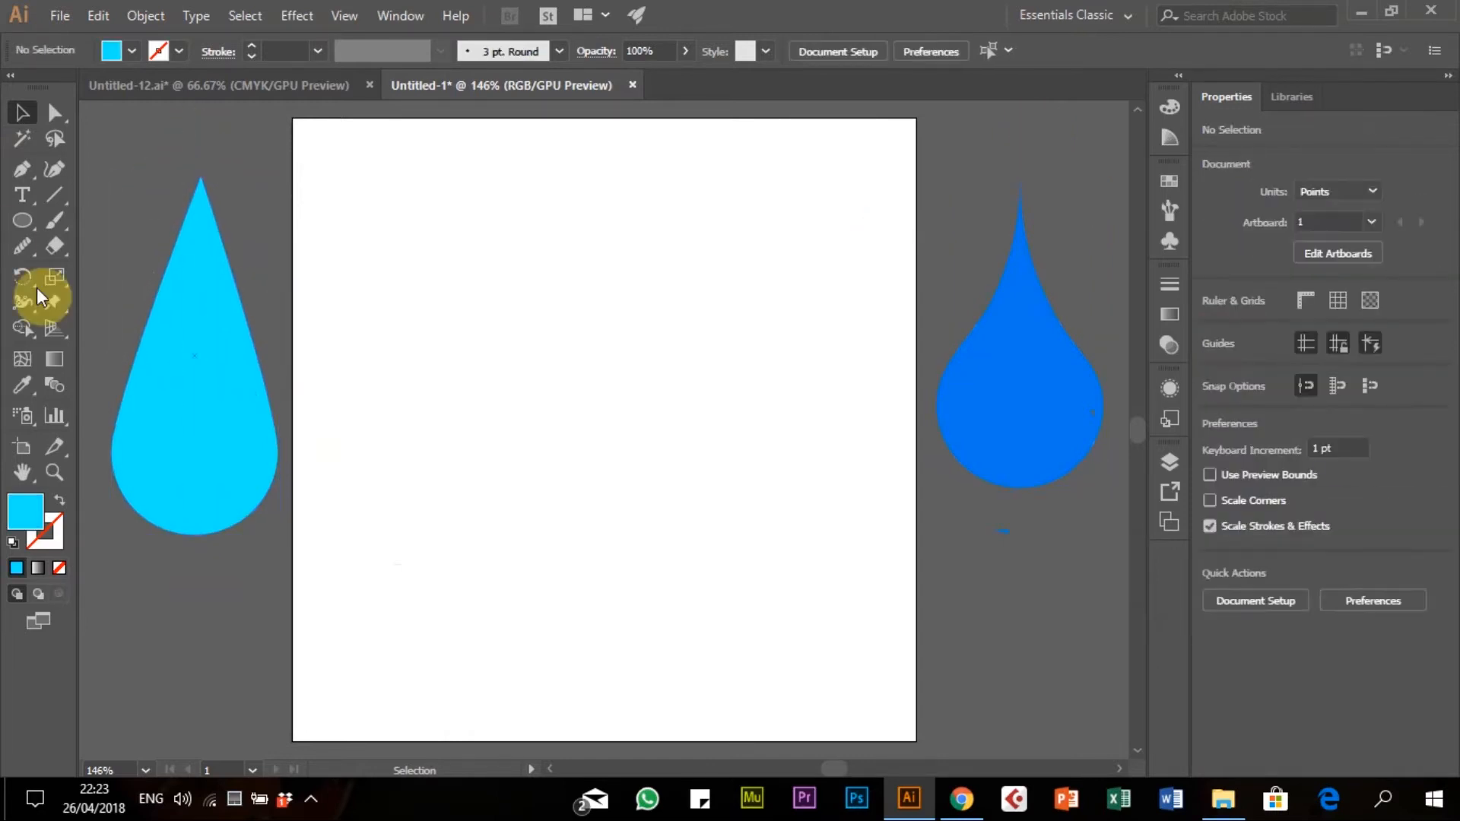
Draw a cyan circle about 153 pt in diameter in the lower middle of the artboard
{"action": "left_click_drag", "start_coordinate": [22, 228], "coordinate": [111, 222]}
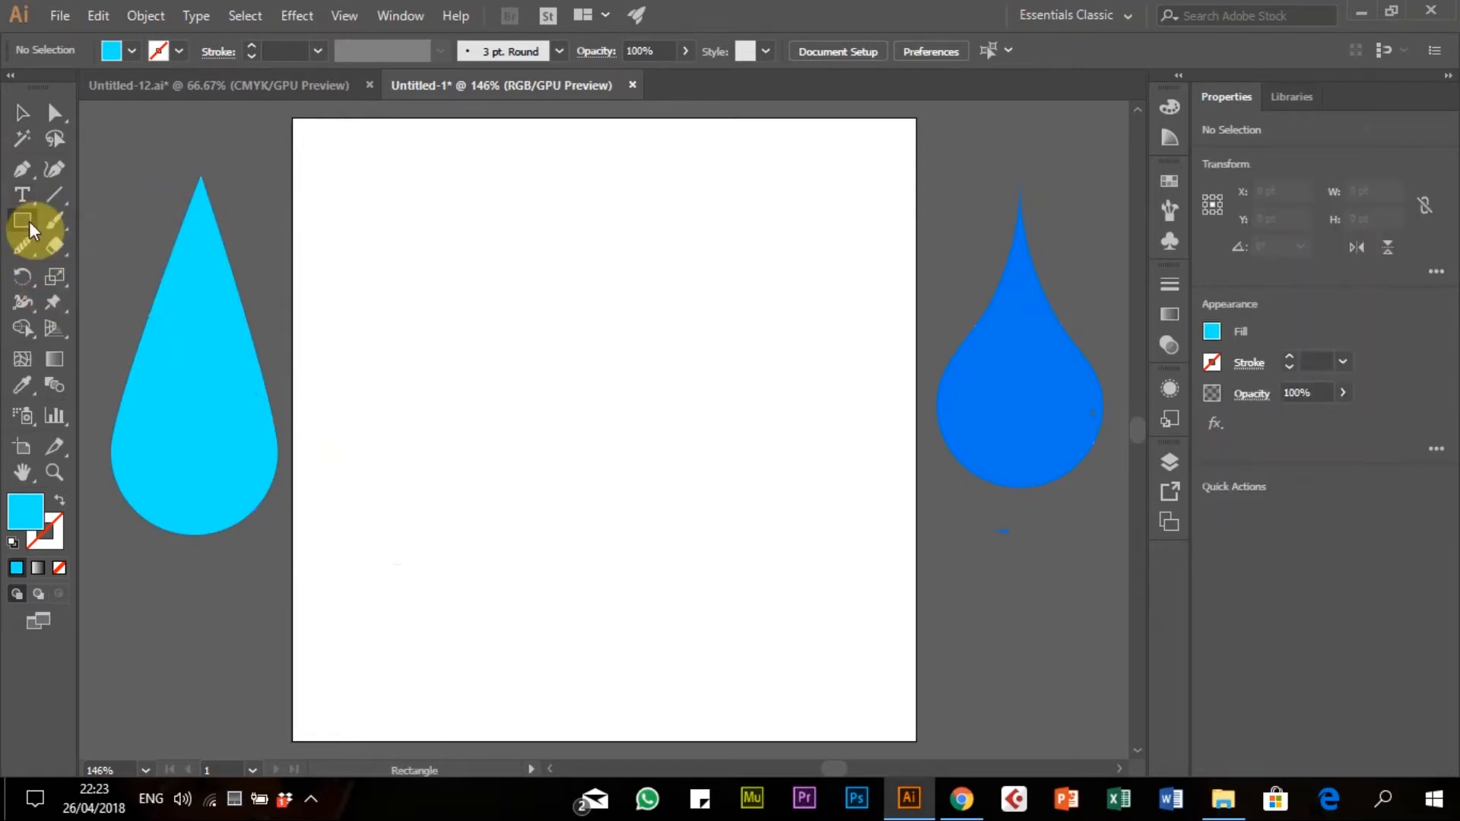
{"action": "left_click_drag", "start_coordinate": [25, 220], "coordinate": [130, 270]}
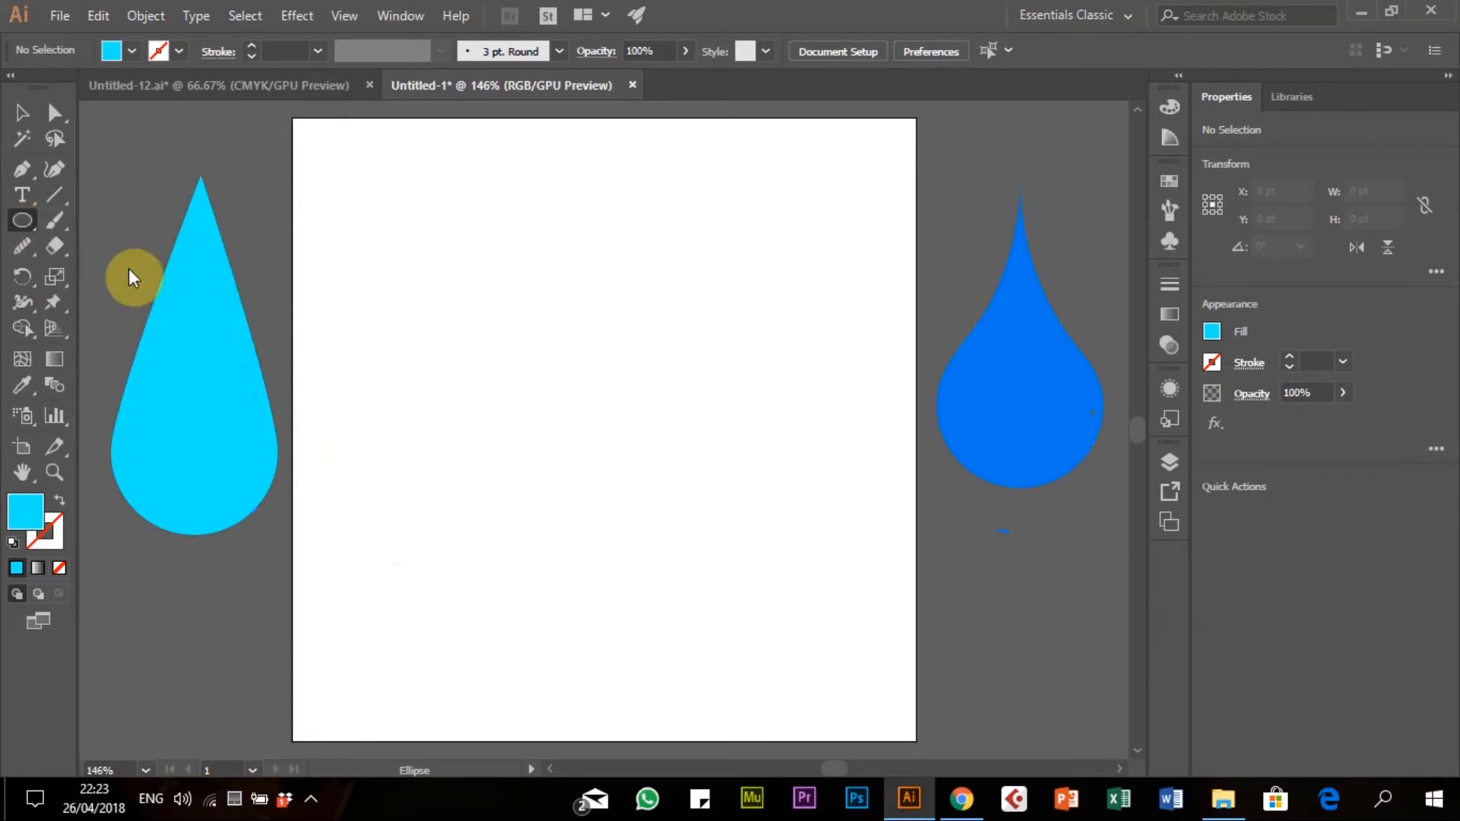
{"action": "left_click_drag", "start_coordinate": [489, 388], "coordinate": [730, 625]}
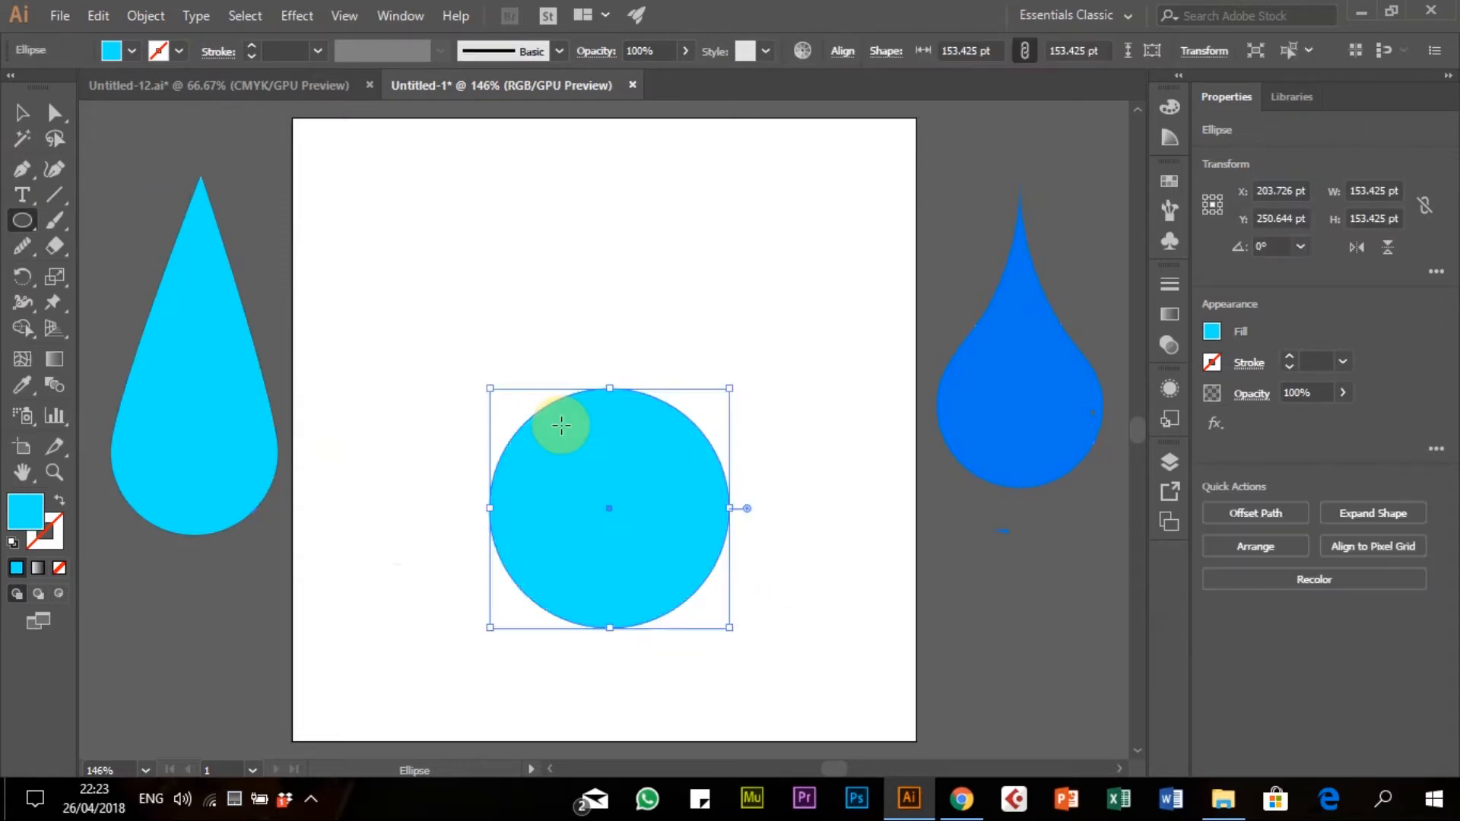
{"action": "left_click_drag", "start_coordinate": [403, 196], "coordinate": [522, 316]}
{"action": "key", "text": "Delete"}
Collapse the curve handles of the cyan circle's top anchor point so the top becomes a corner
{"action": "left_click", "coordinate": [22, 113]}
{"action": "left_click", "coordinate": [570, 508]}
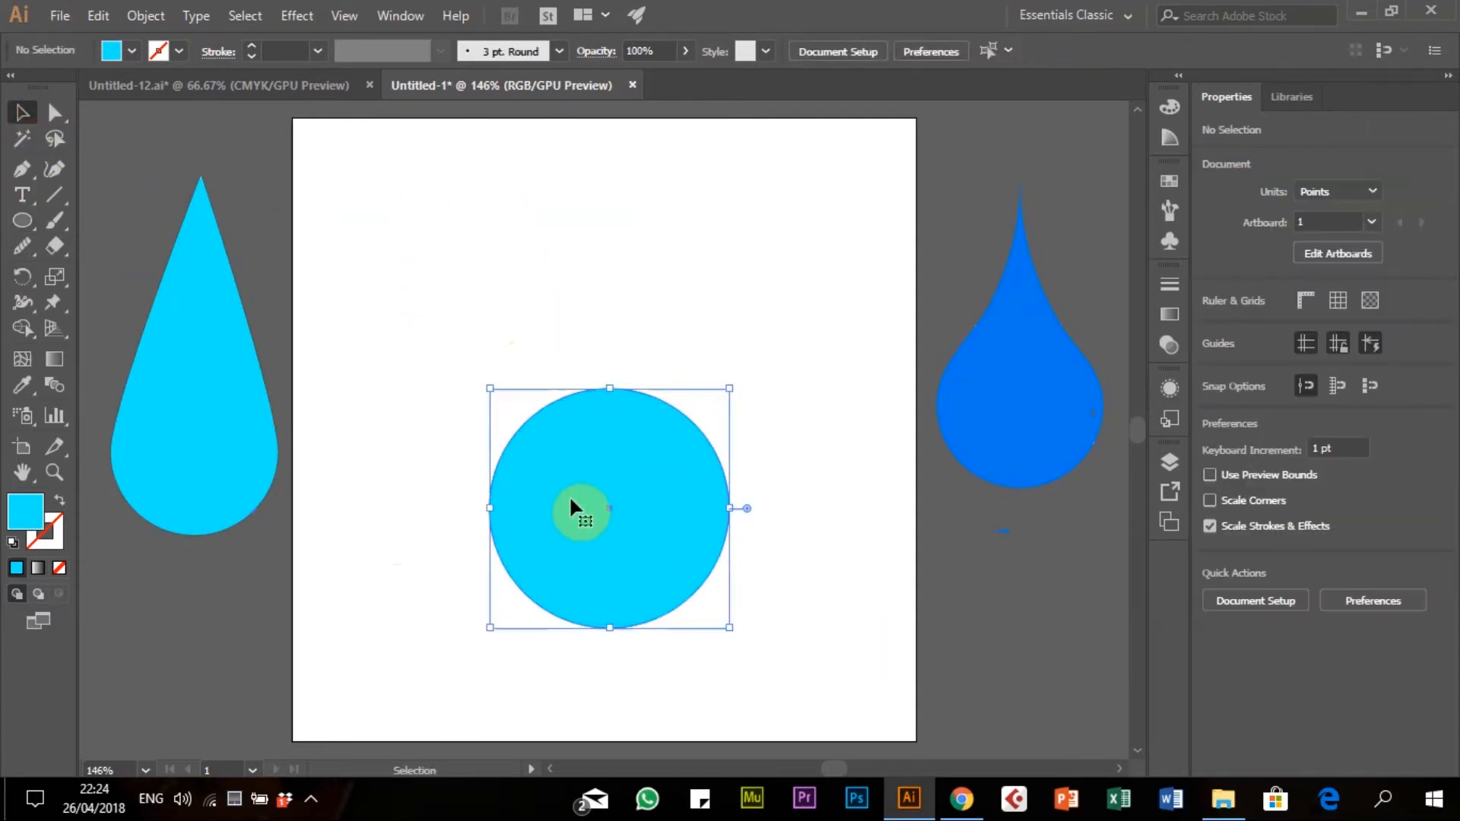
{"action": "left_click", "coordinate": [59, 115]}
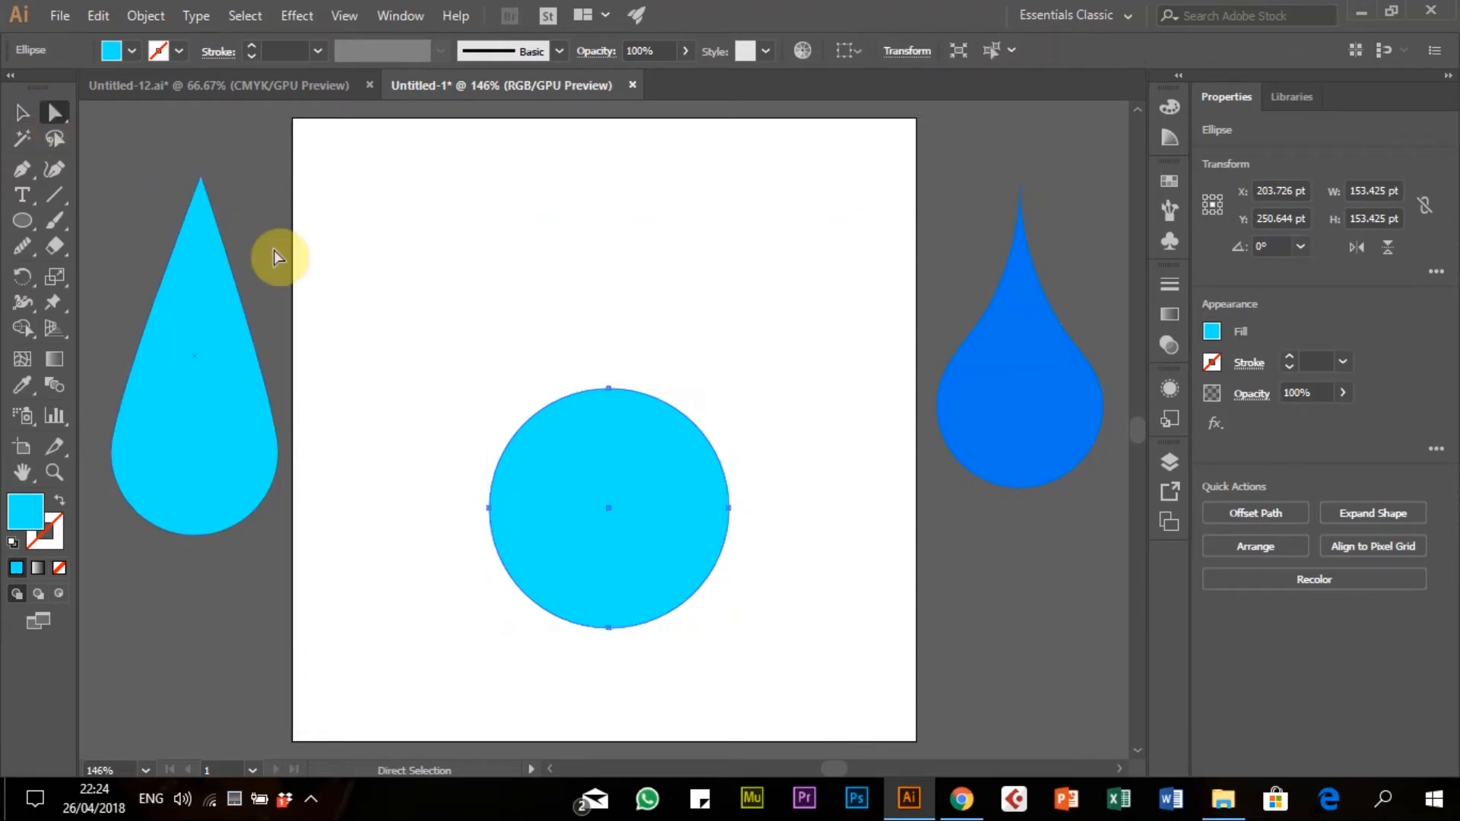
{"action": "left_click", "coordinate": [609, 388]}
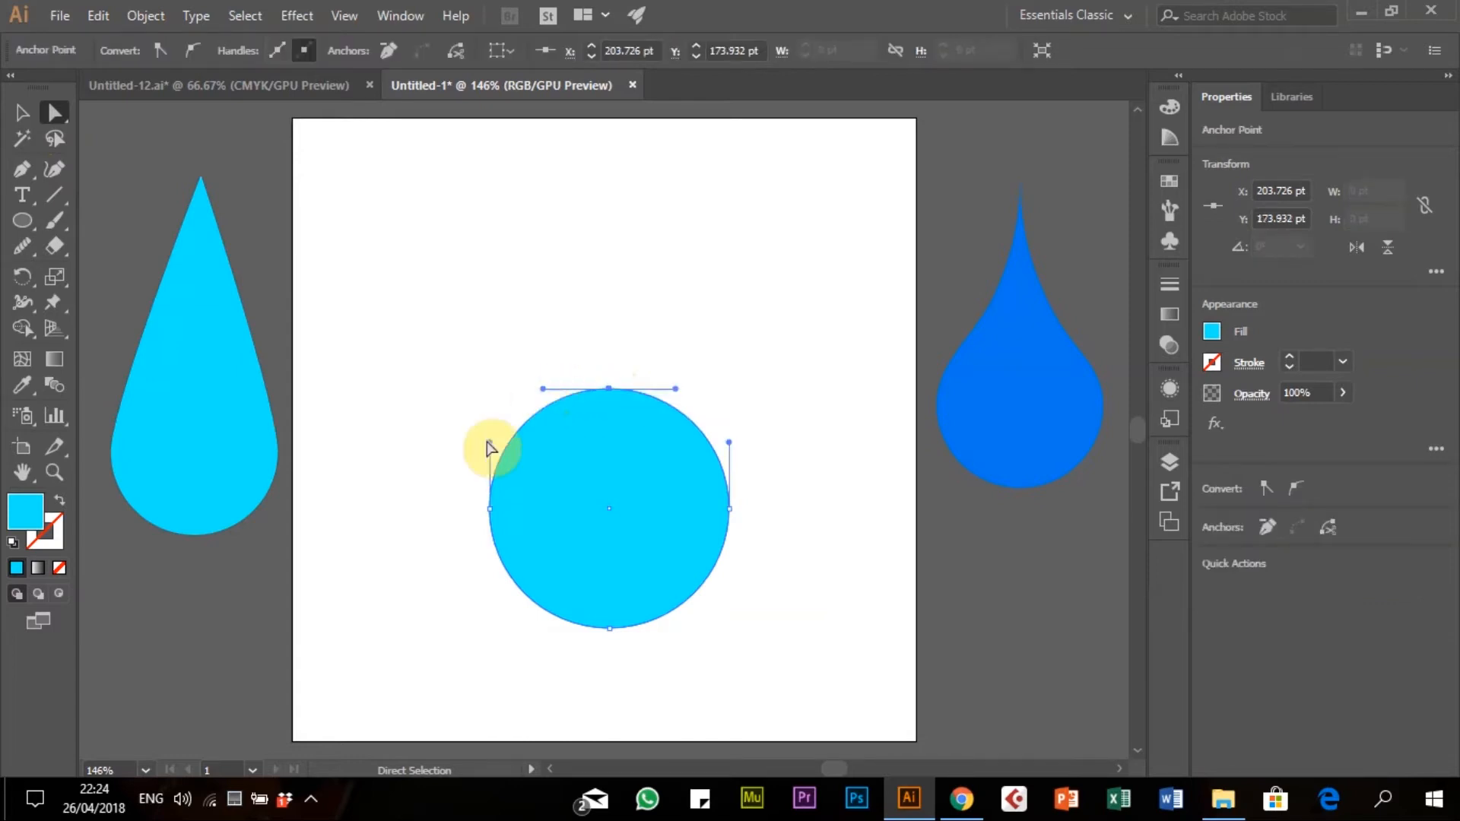
{"action": "left_click_drag", "start_coordinate": [550, 396], "coordinate": [608, 388]}
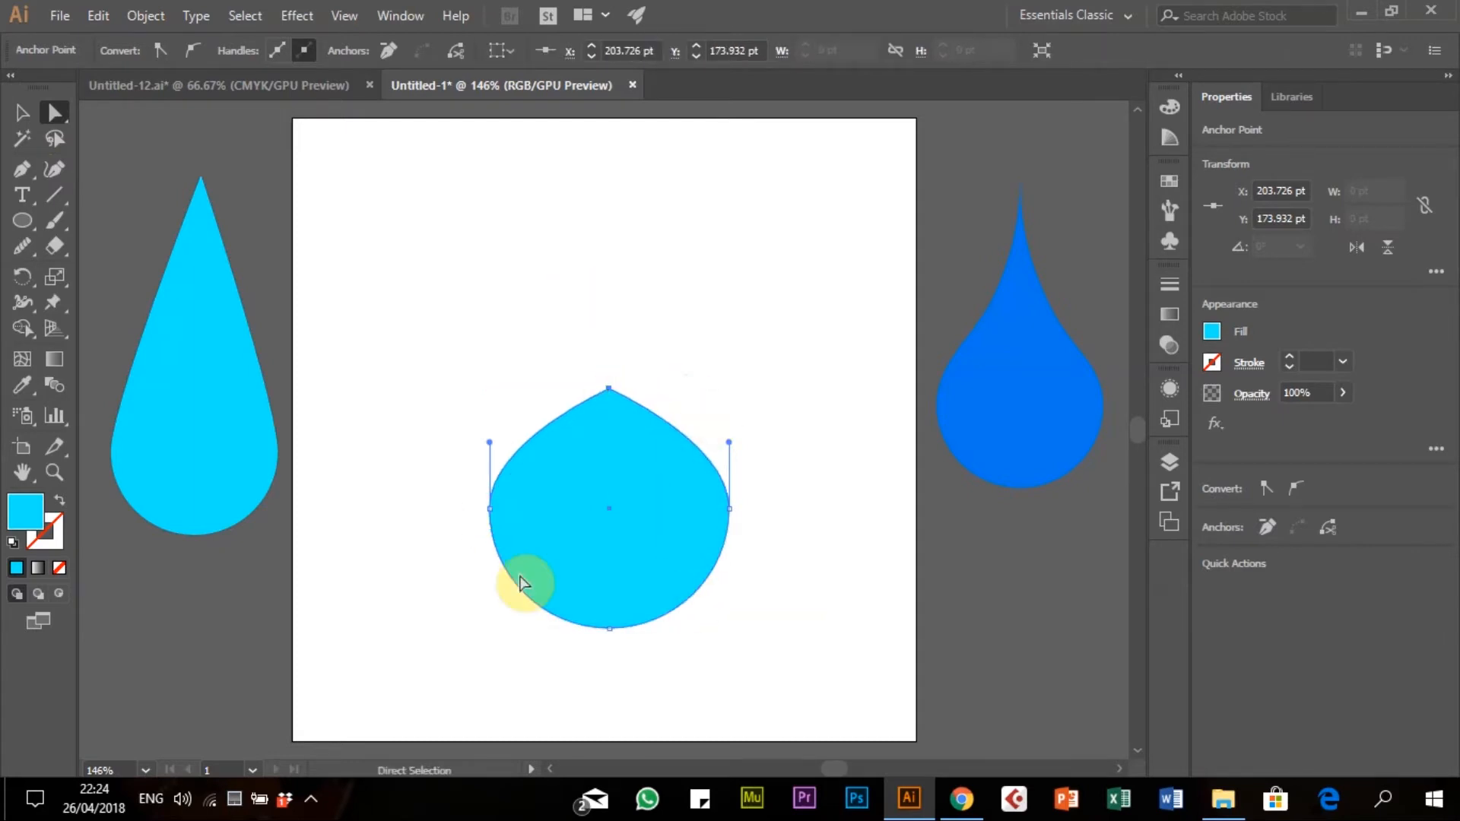
Move the cyan shape's top anchor point straight up by about 123 pt to form a tall teardrop
{"action": "left_click_drag", "start_coordinate": [608, 389], "coordinate": [609, 194]}
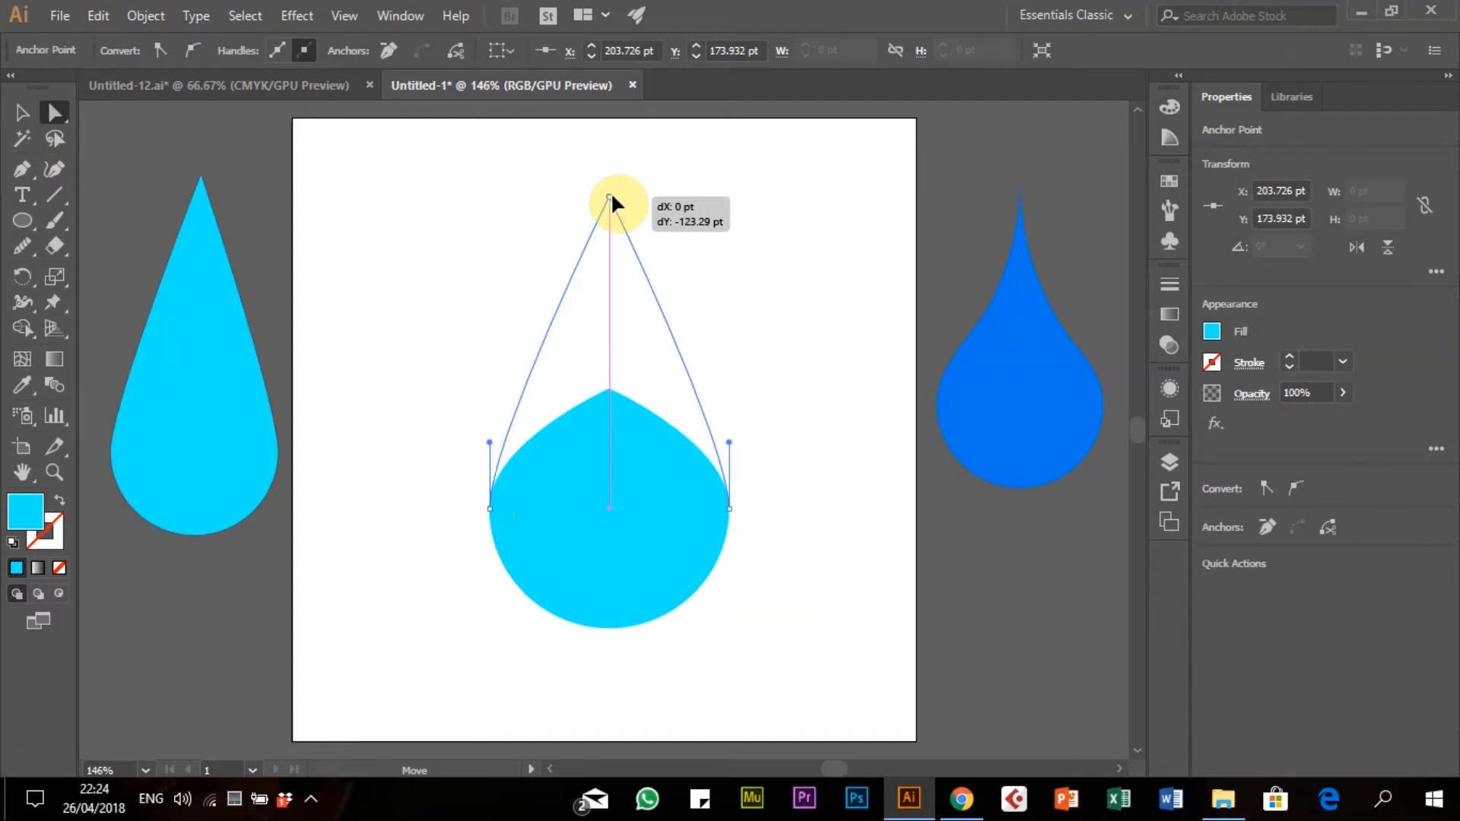
{"action": "left_click_drag", "start_coordinate": [609, 194], "coordinate": [610, 194]}
{"action": "left_click_drag", "start_coordinate": [641, 577], "coordinate": [608, 545]}
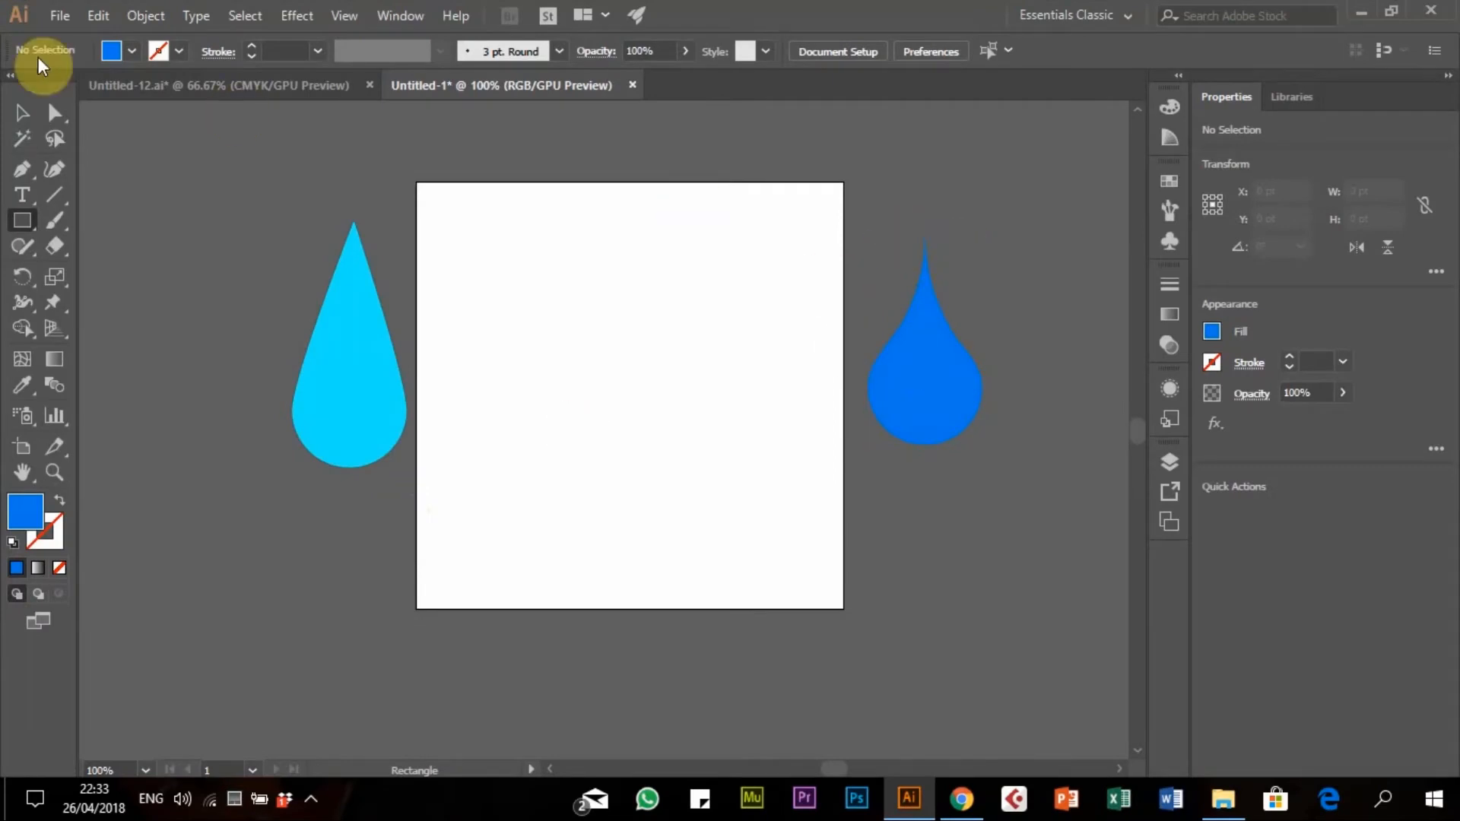
Reposition the dark-blue drop slightly farther away from the artboard's right edge
{"action": "left_click", "coordinate": [22, 112]}
{"action": "left_click_drag", "start_coordinate": [938, 381], "coordinate": [631, 373]}
{"action": "left_click_drag", "start_coordinate": [631, 381], "coordinate": [965, 385]}
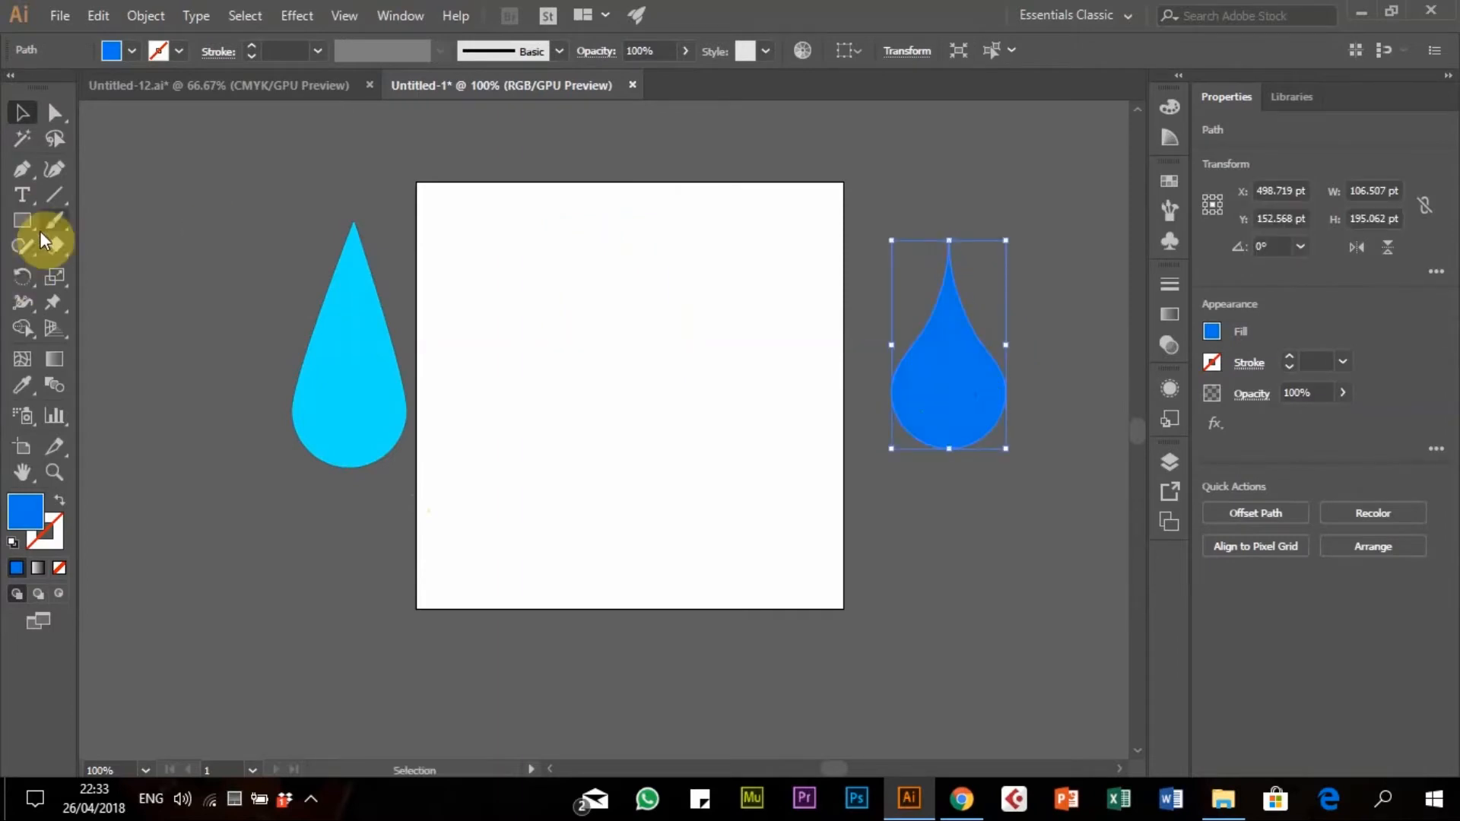
Draw a dark-blue circle about 148 pt in diameter in the lower middle of the artboard and deselect it
{"action": "left_click_drag", "start_coordinate": [19, 217], "coordinate": [150, 272]}
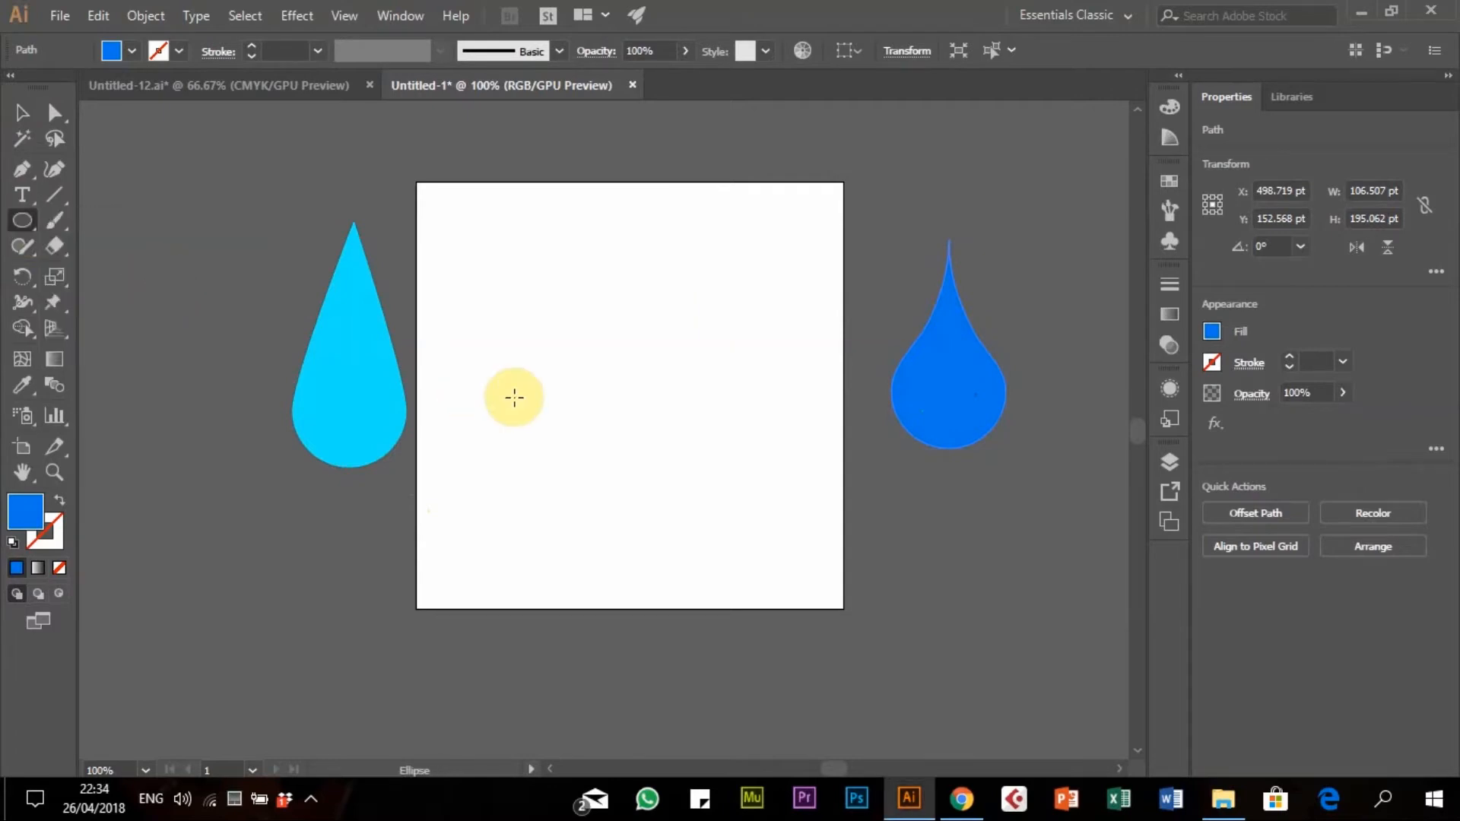
{"action": "left_click_drag", "start_coordinate": [560, 391], "coordinate": [718, 546]}
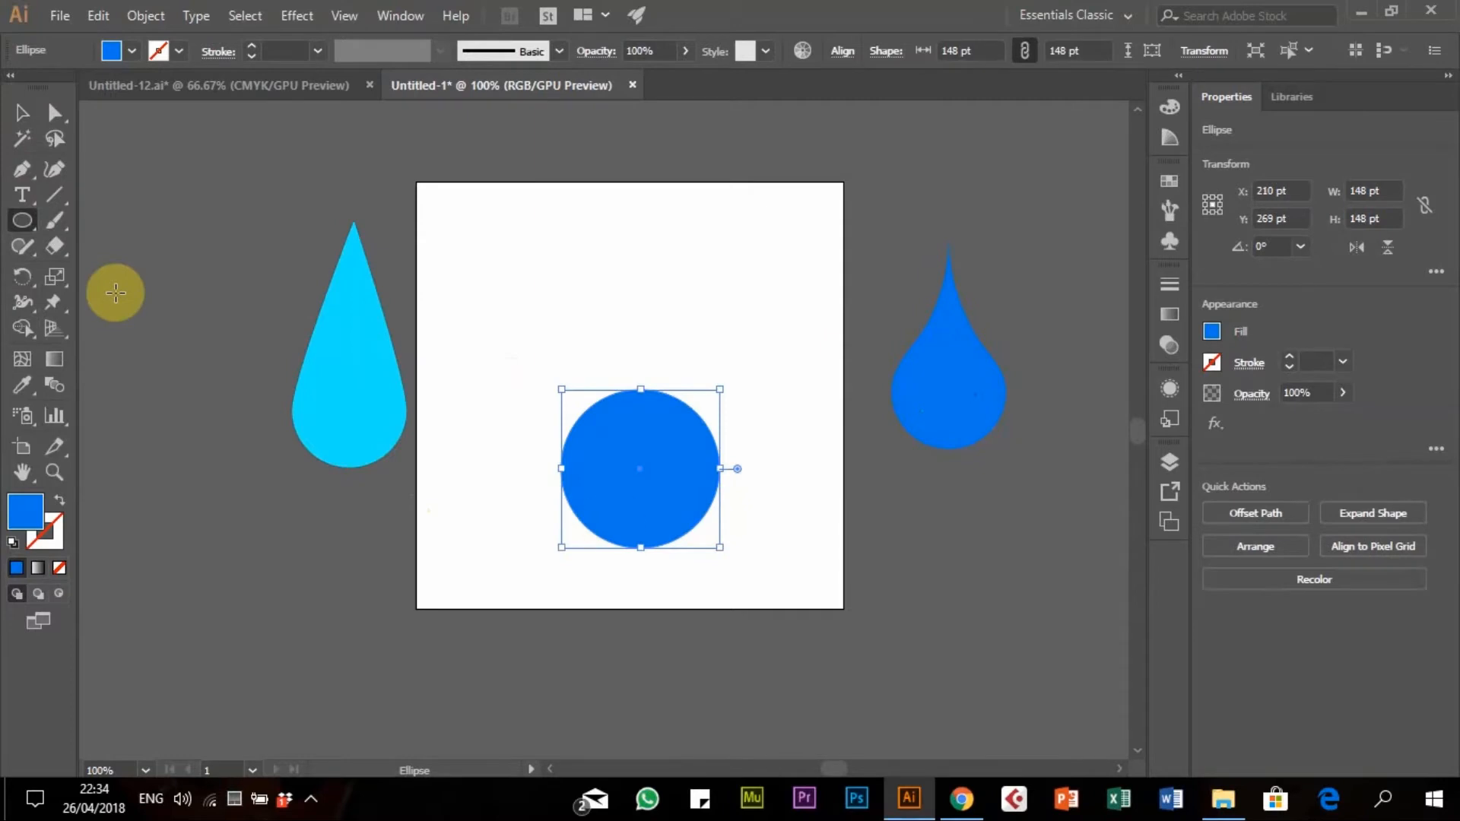
{"action": "left_click", "coordinate": [156, 16]}
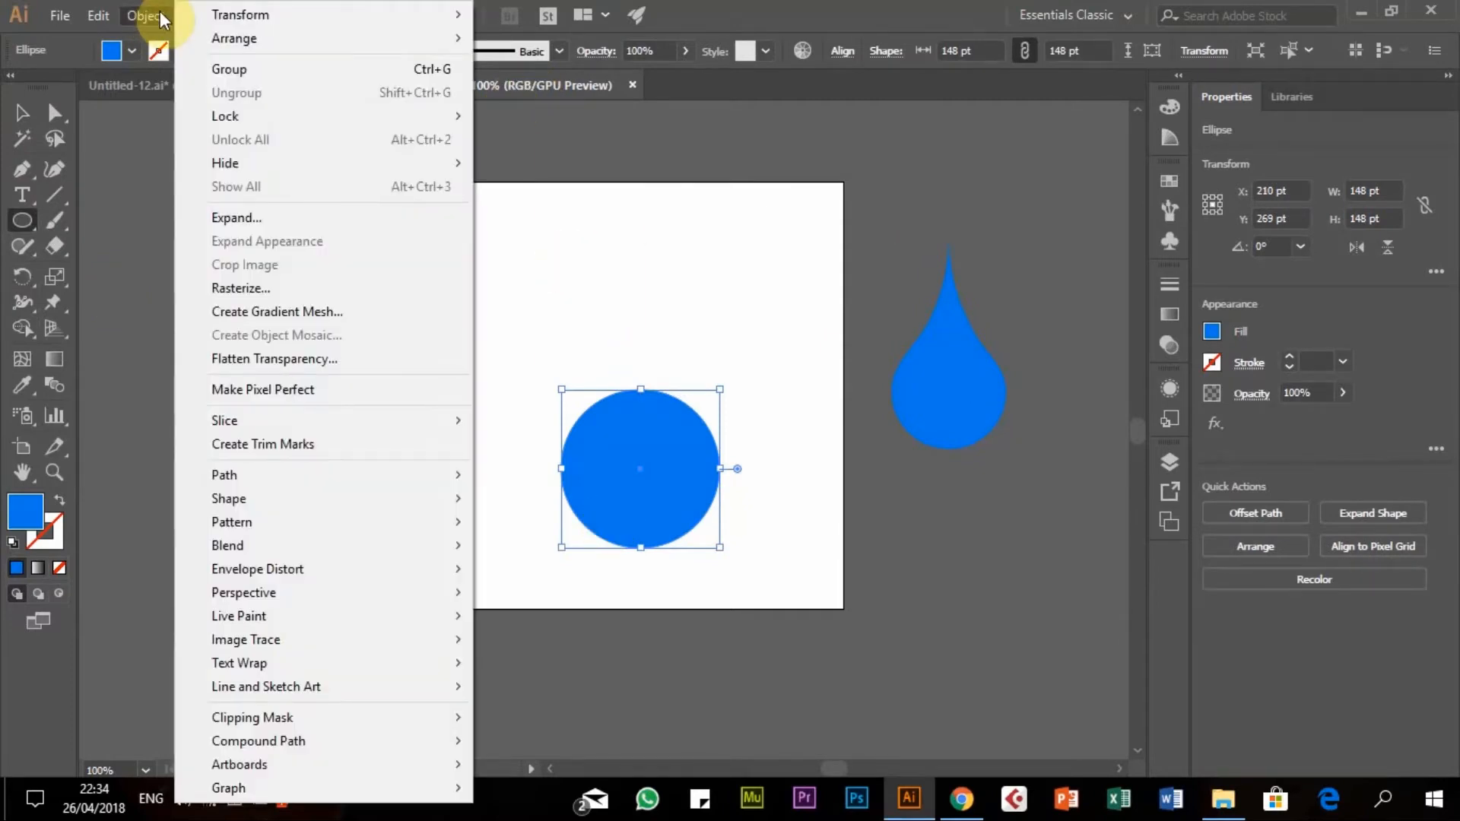
{"action": "mouse_move", "coordinate": [336, 126]}
{"action": "left_click", "coordinate": [543, 117]}
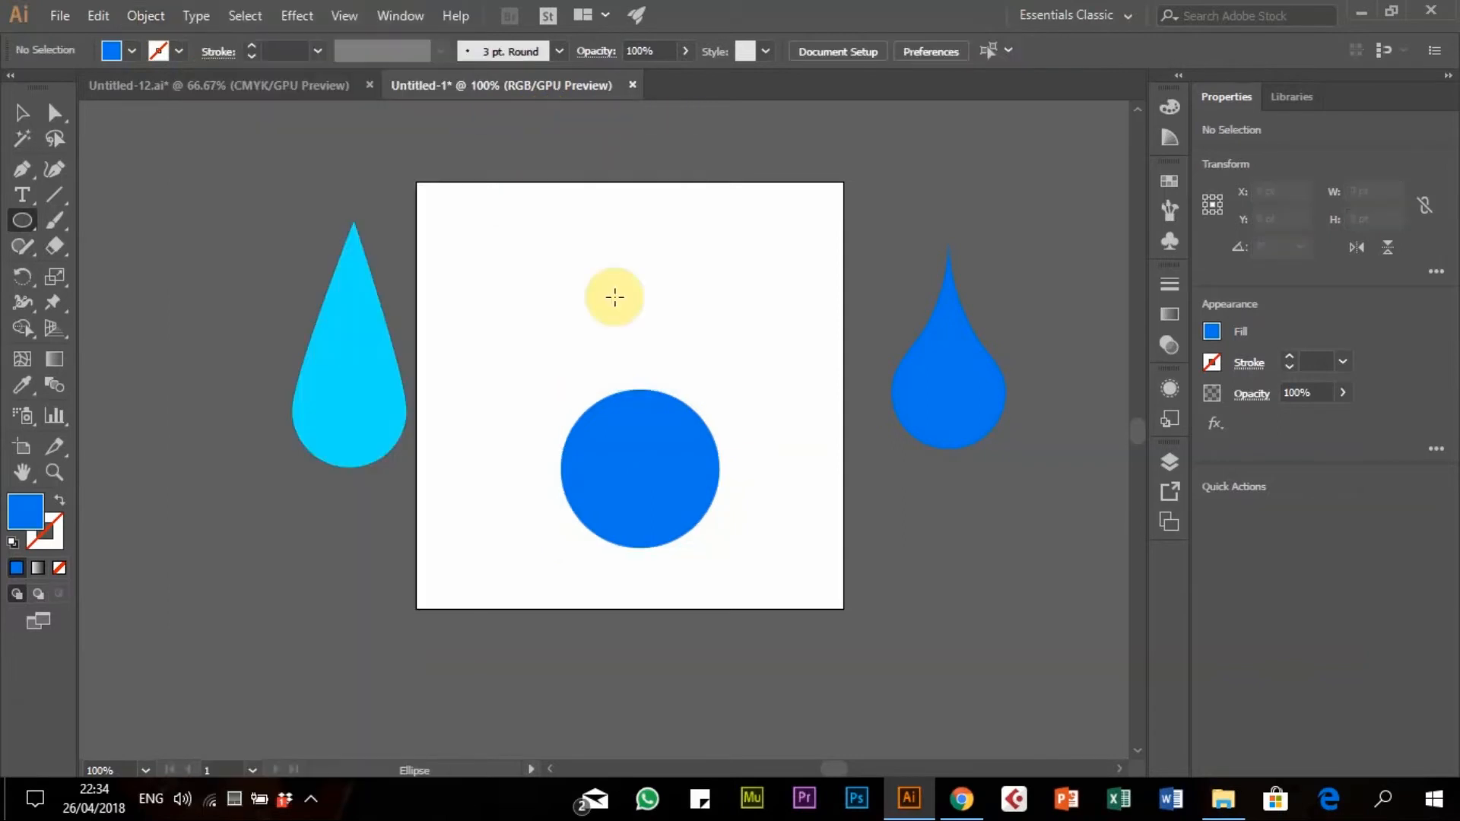
{"action": "left_click", "coordinate": [22, 112]}
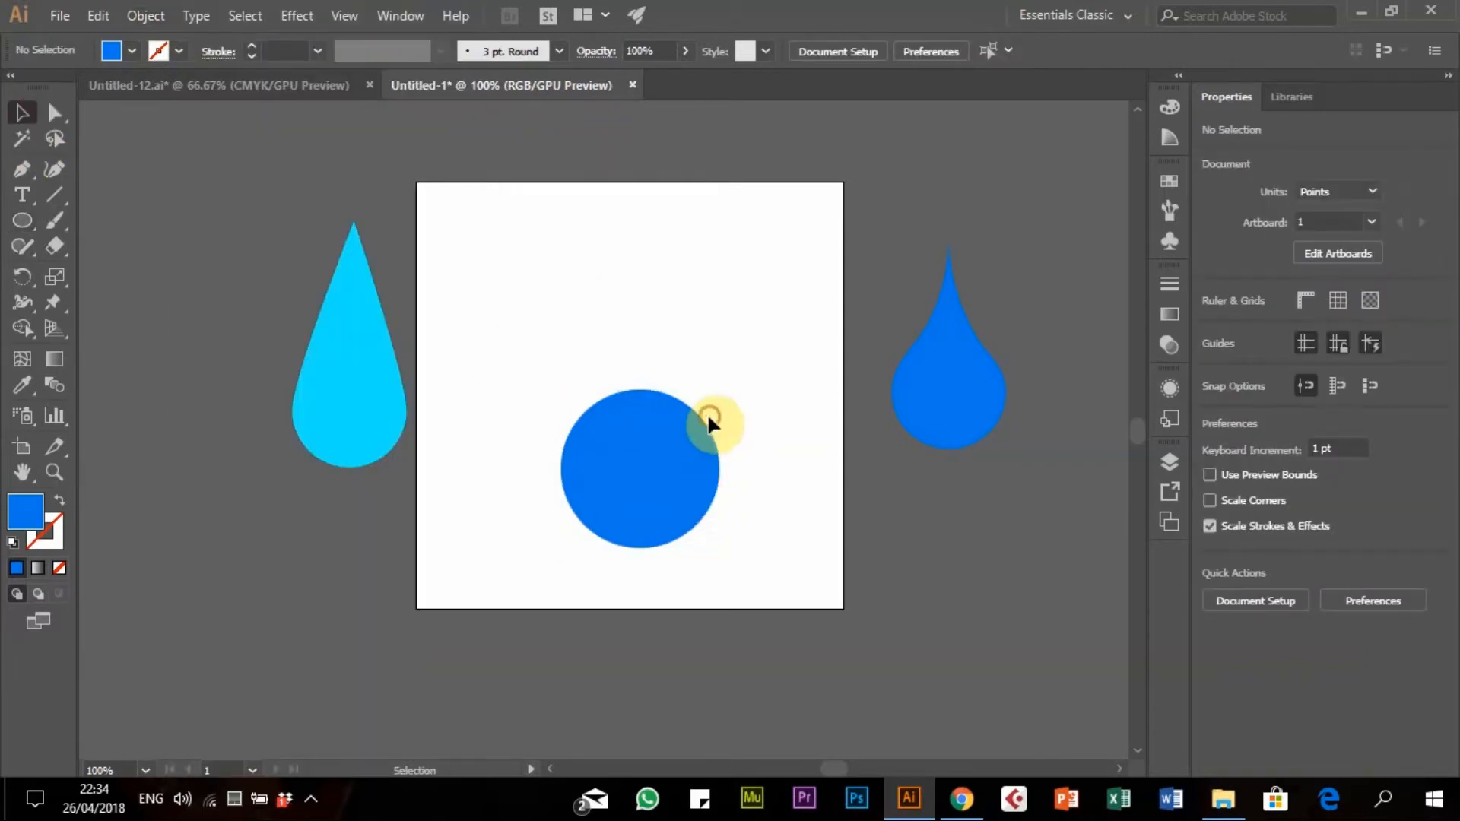
Draw a closed half-tip about 54 by 158 pt with the Pen tool, curving from the circle's upper-left edge to a point above its centre
{"action": "left_click", "coordinate": [22, 167]}
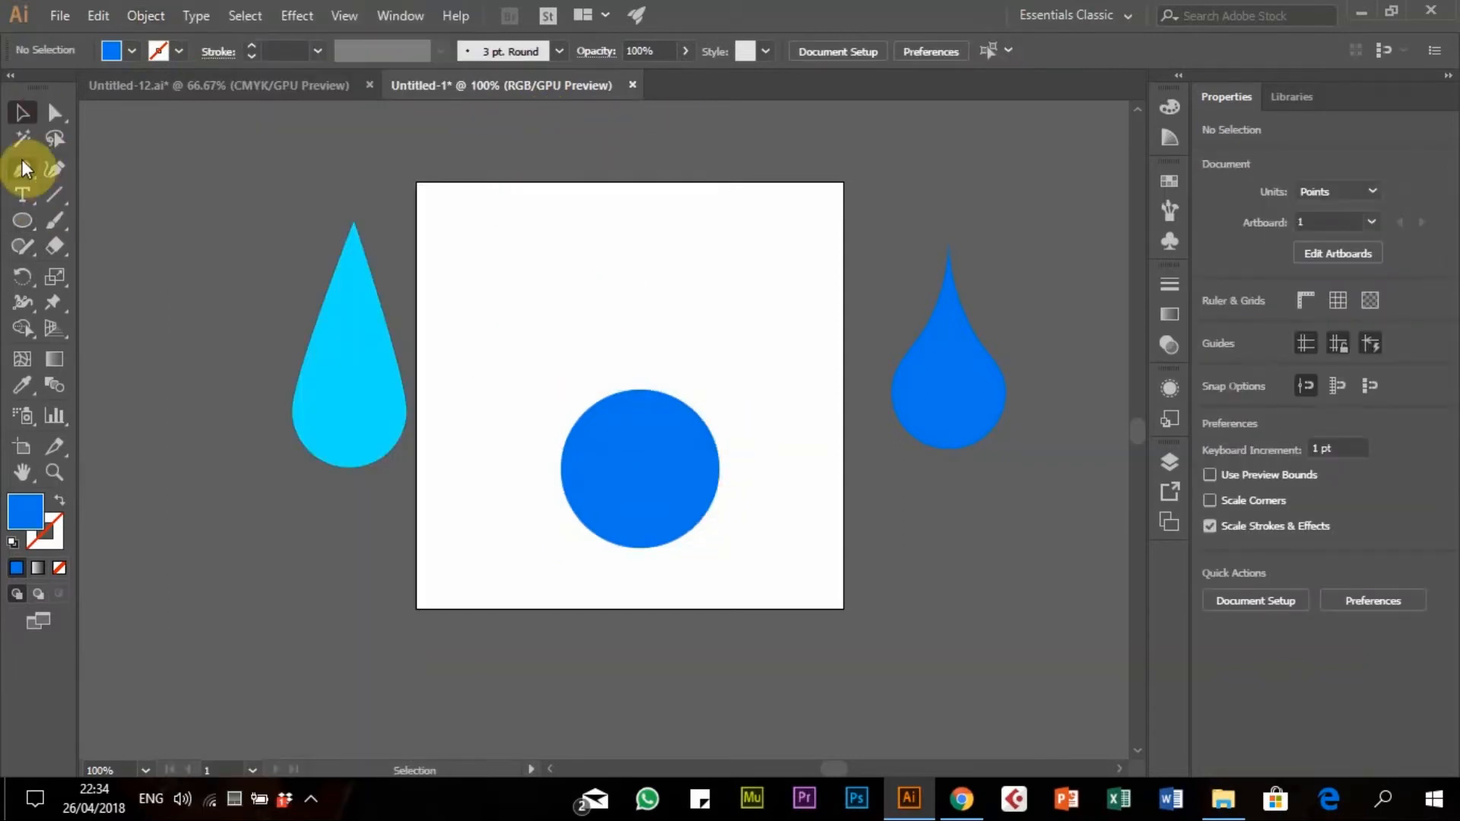
{"action": "left_click", "coordinate": [582, 409]}
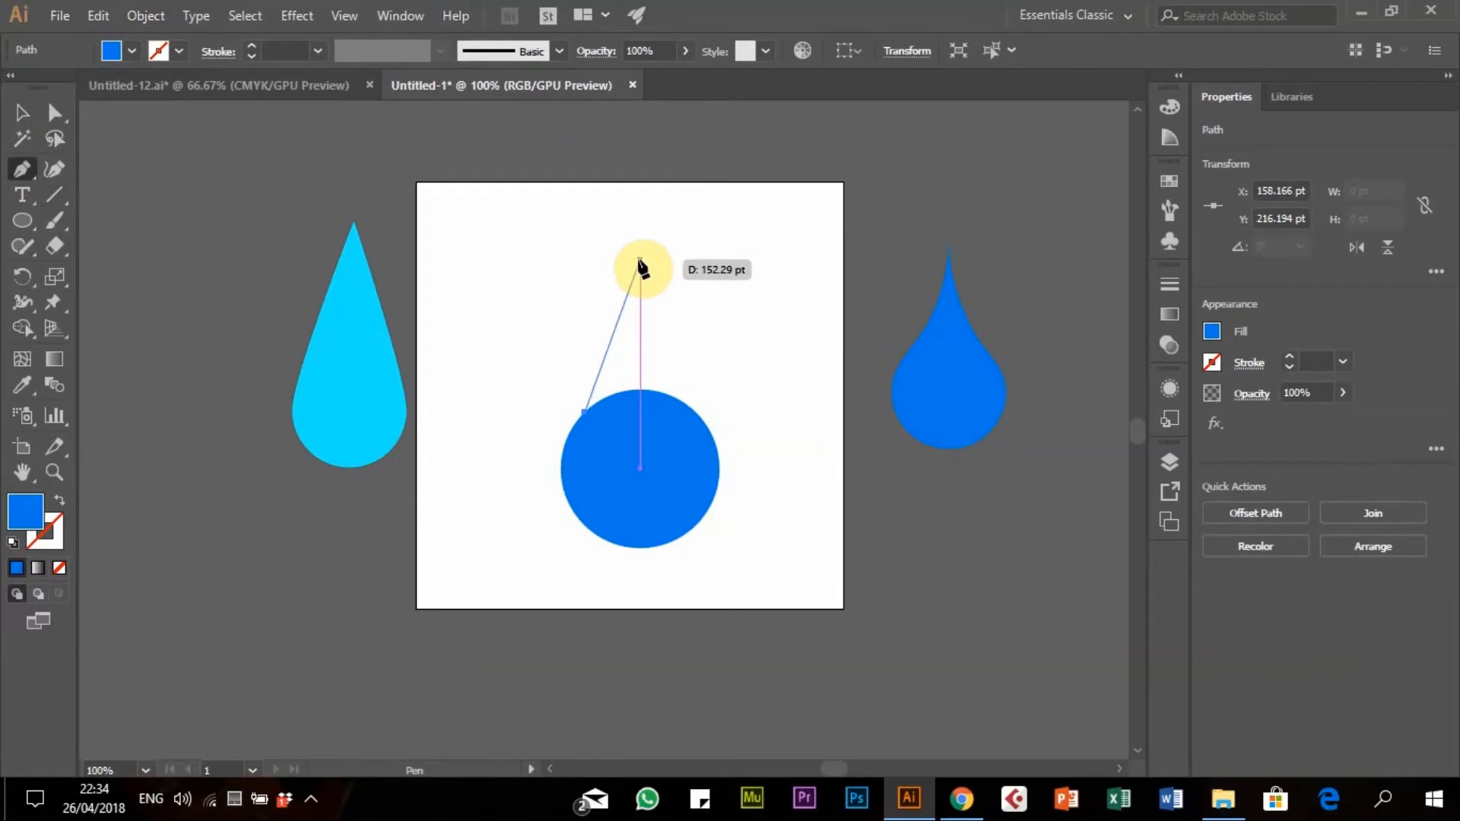
{"action": "left_click_drag", "start_coordinate": [638, 260], "coordinate": [645, 182]}
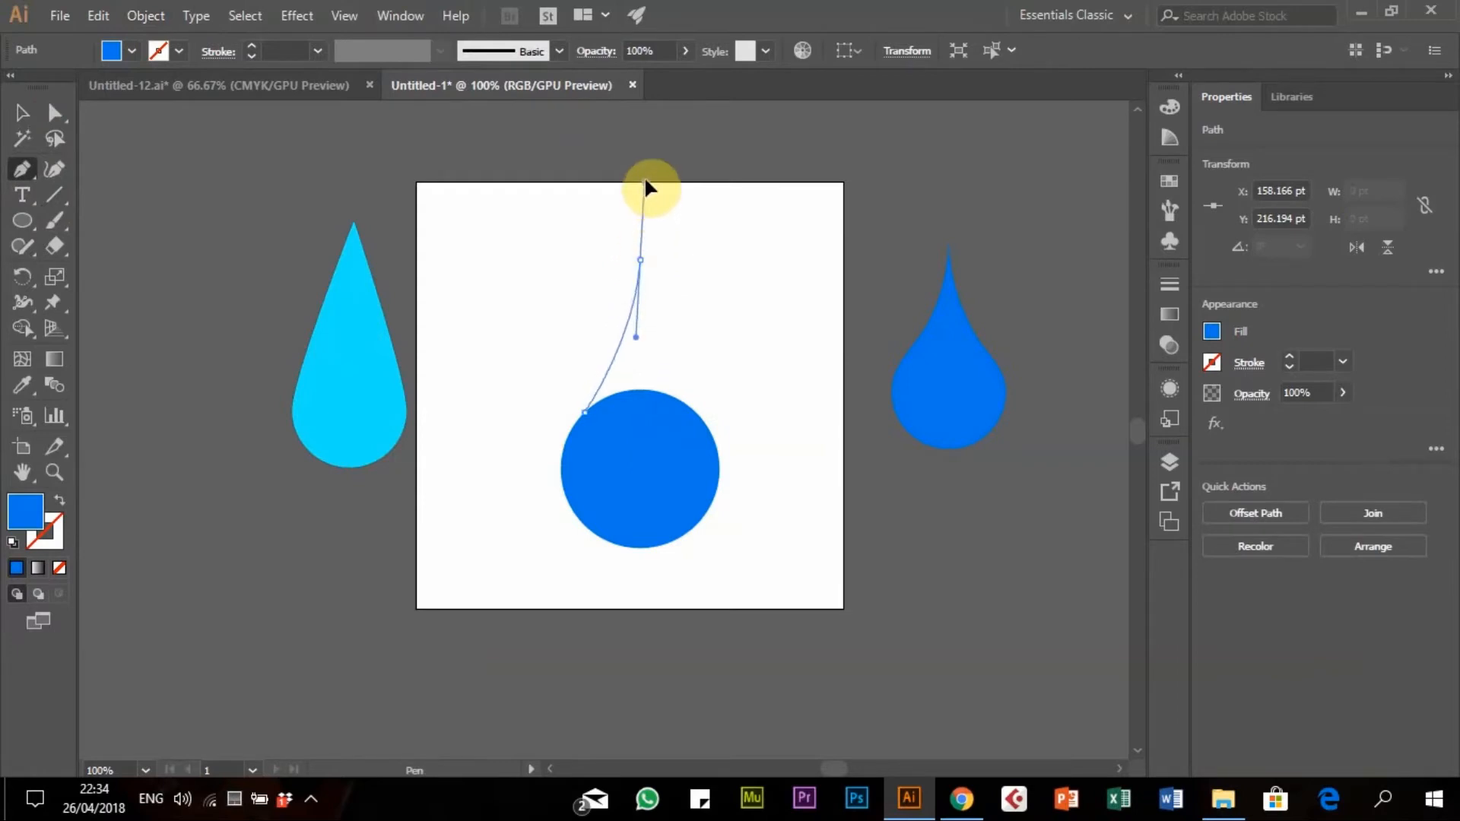
{"action": "left_click_drag", "start_coordinate": [640, 259], "coordinate": [642, 422]}
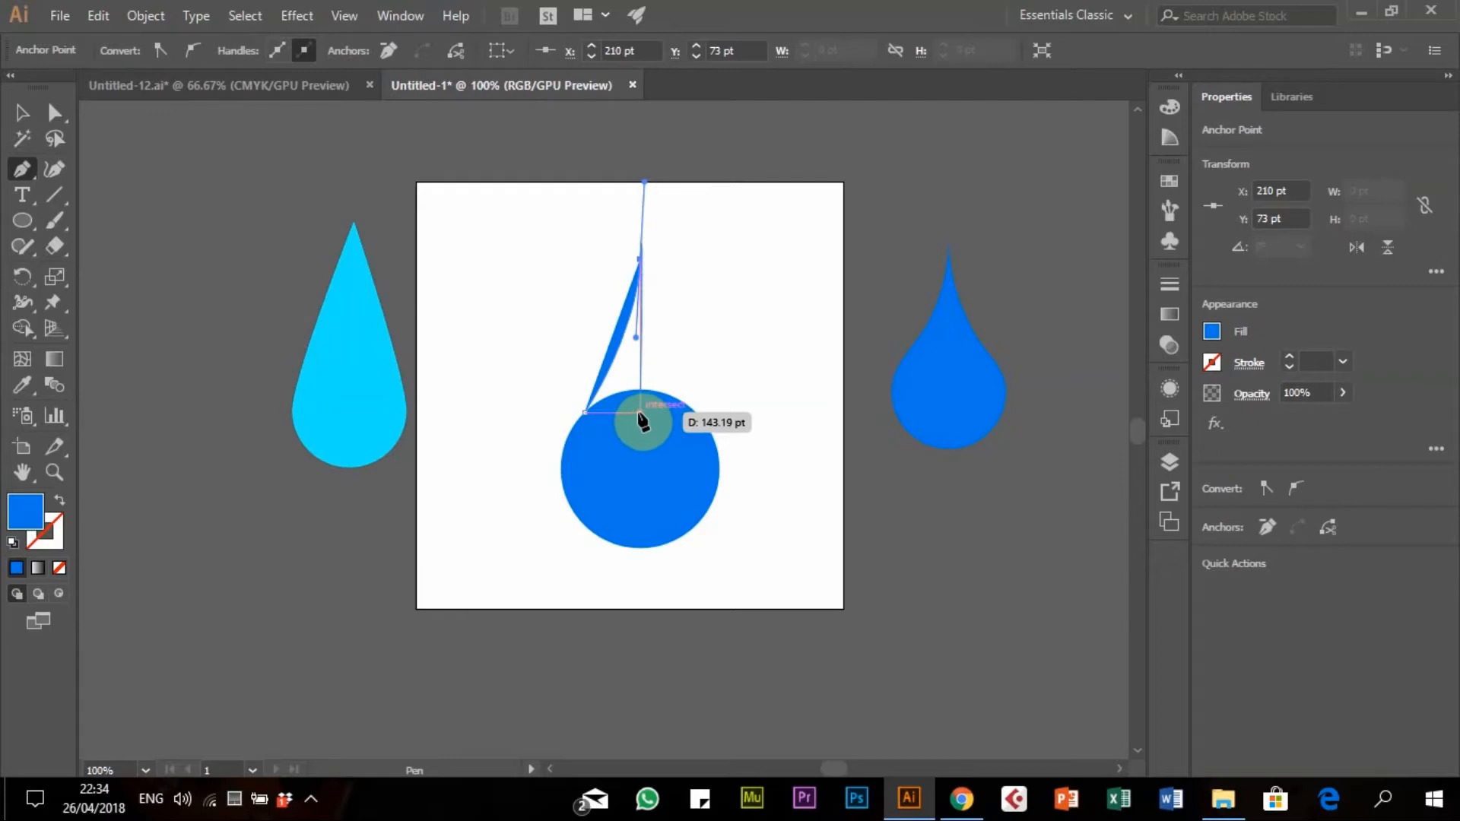
{"action": "left_click_drag", "start_coordinate": [641, 421], "coordinate": [639, 415]}
{"action": "left_click", "coordinate": [585, 413]}
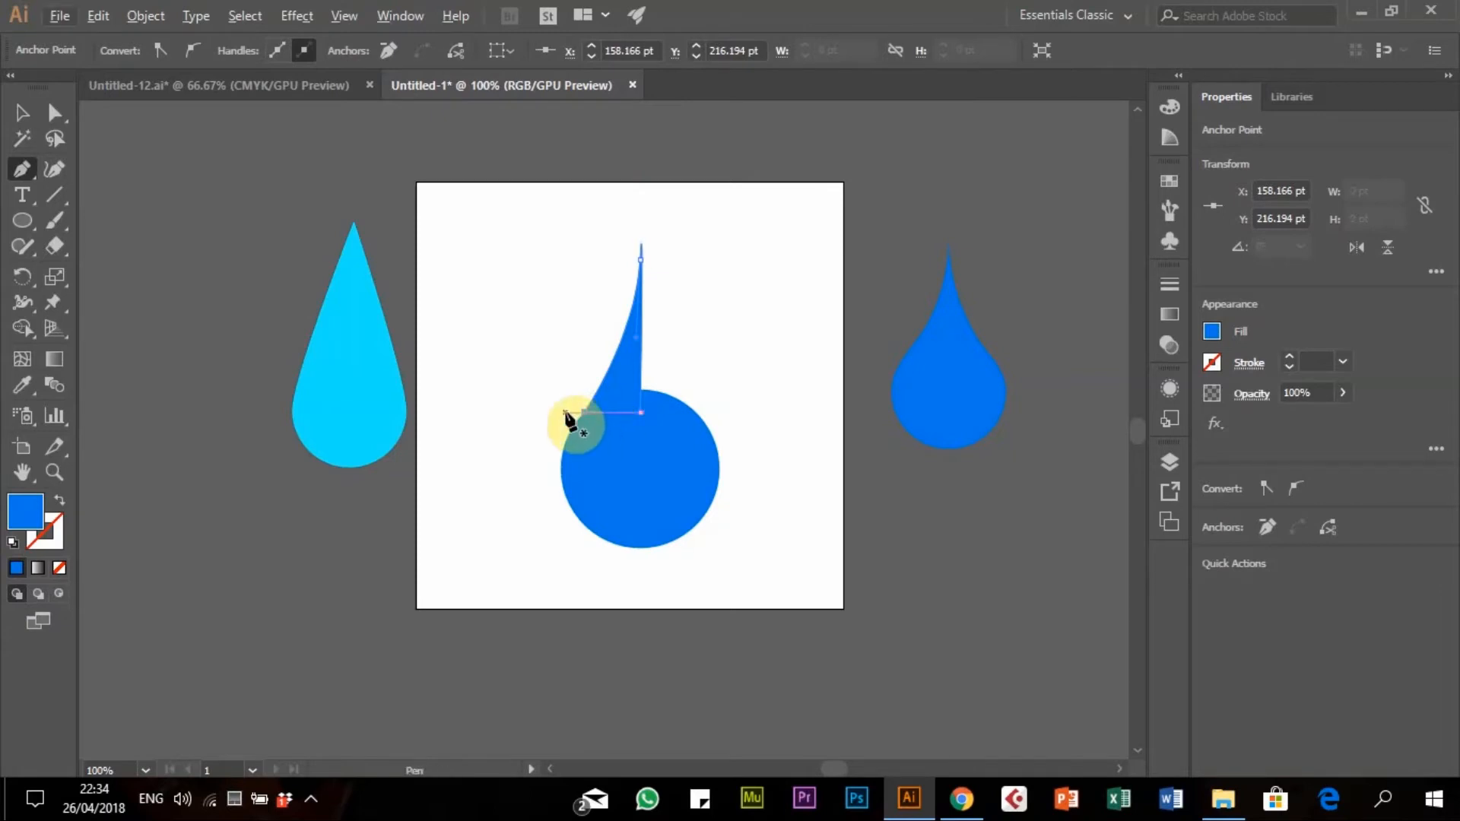
Duplicate the half-tip shape and place the copy directly beside the original, to the right of the circle's centre line
{"action": "left_click", "coordinate": [23, 114]}
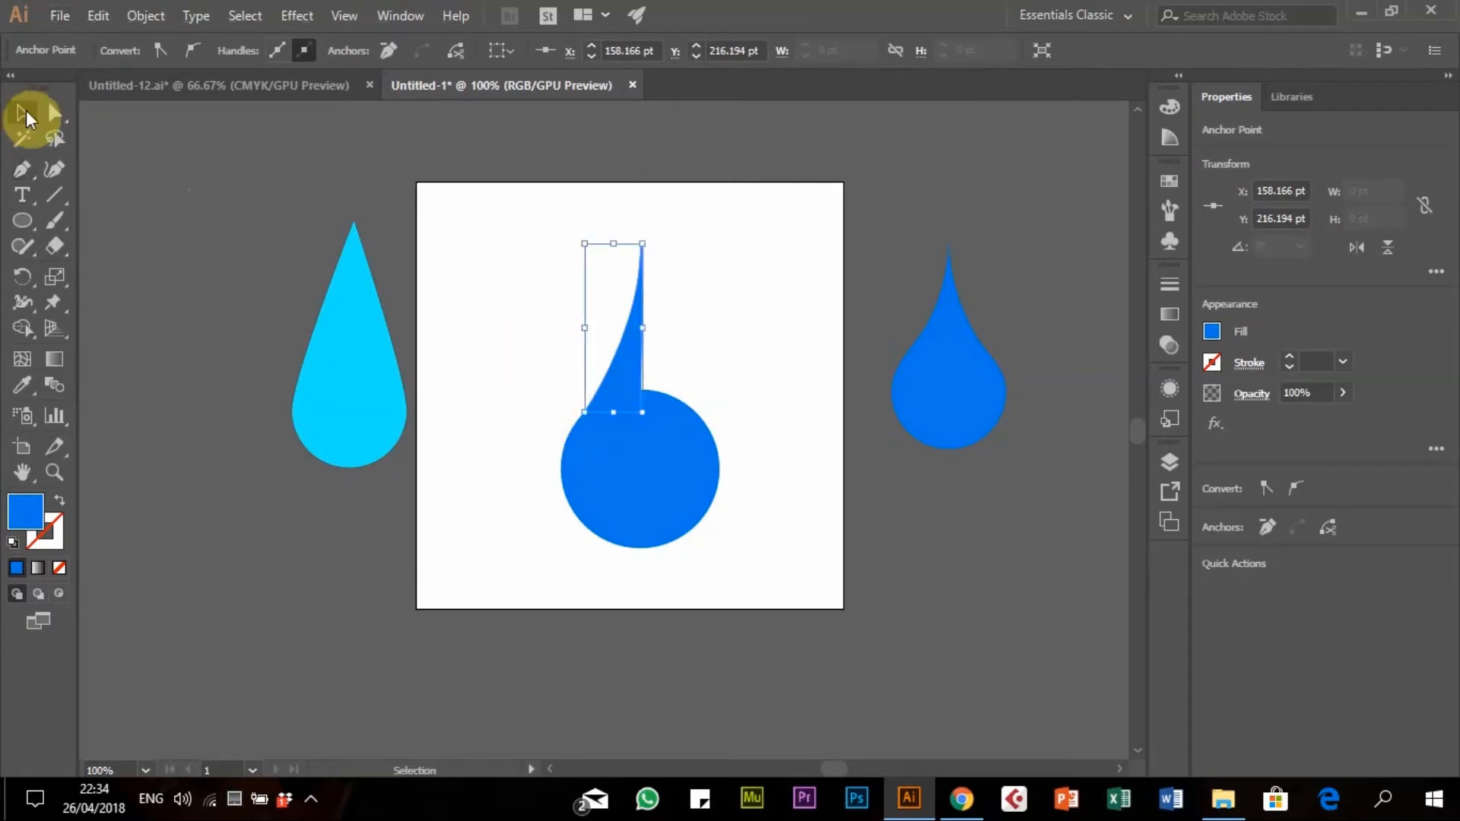
{"action": "left_click", "coordinate": [610, 298]}
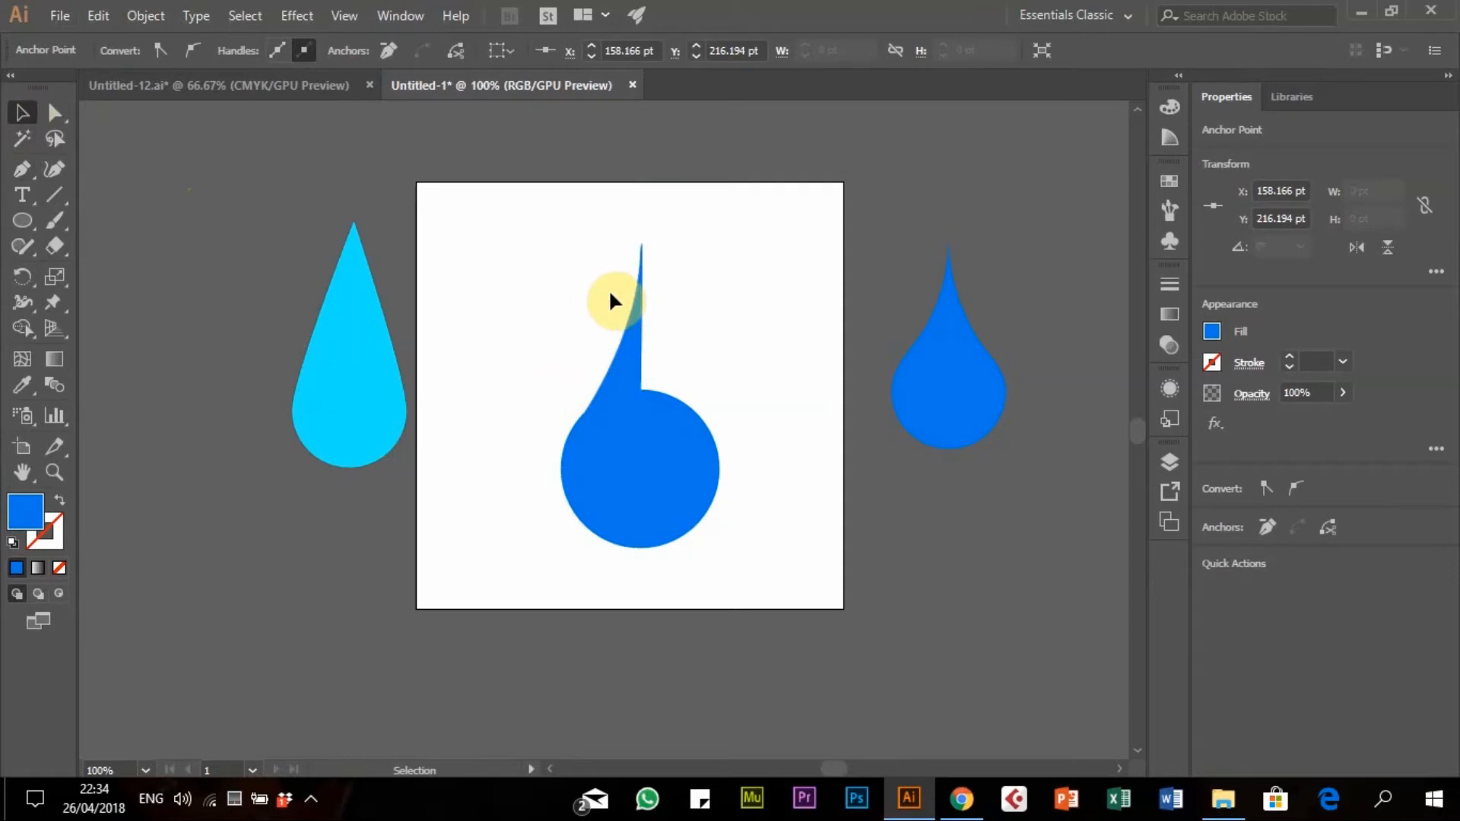
{"action": "left_click", "coordinate": [622, 367]}
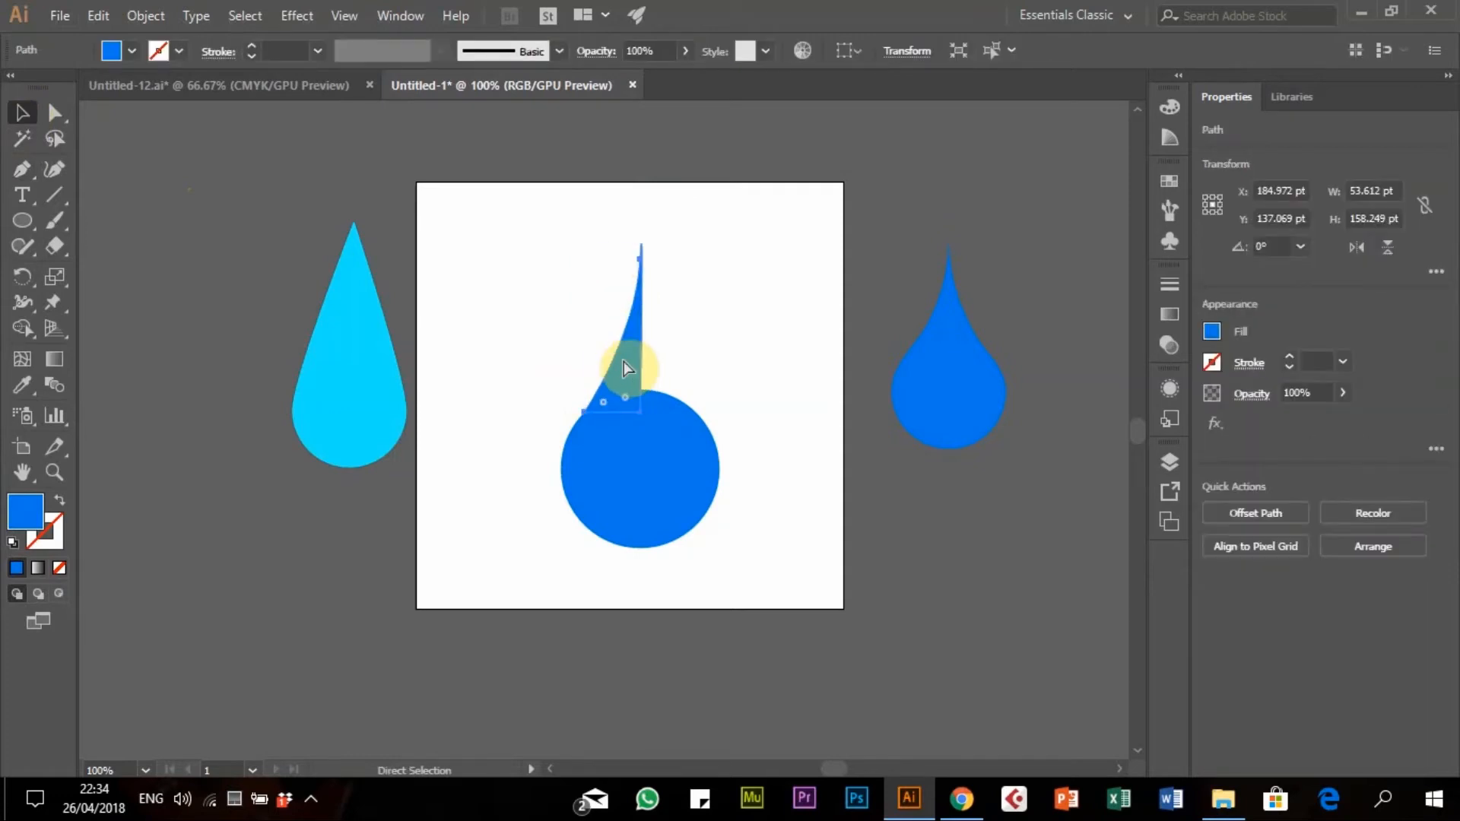
{"action": "key", "text": "ctrl+v"}
{"action": "left_click_drag", "start_coordinate": [609, 520], "coordinate": [674, 390]}
Reflect the copied half-tip across the vertical axis and deselect it
{"action": "right_click", "coordinate": [687, 330]}
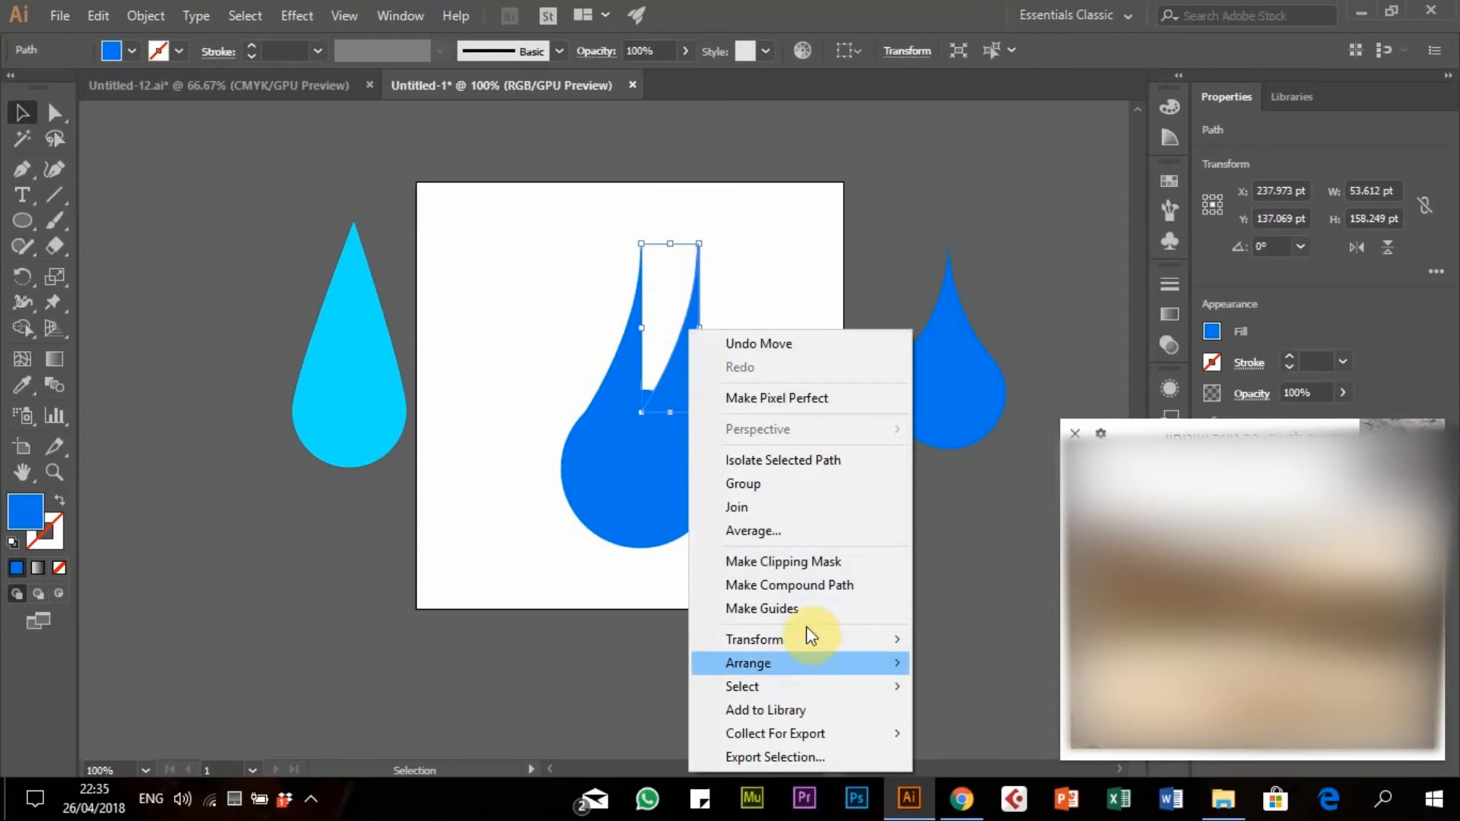
{"action": "mouse_move", "coordinate": [833, 644]}
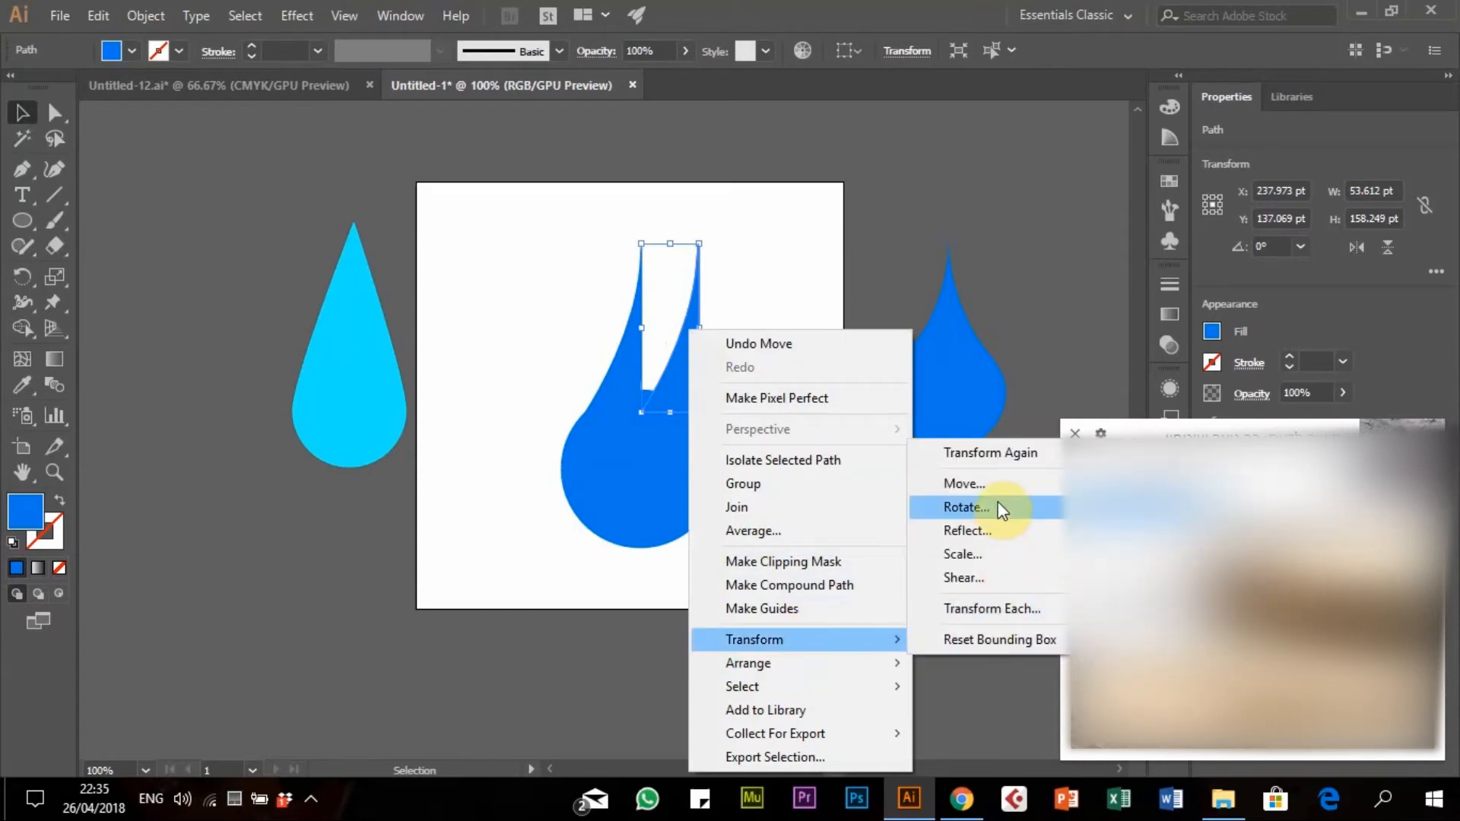
{"action": "left_click", "coordinate": [988, 537]}
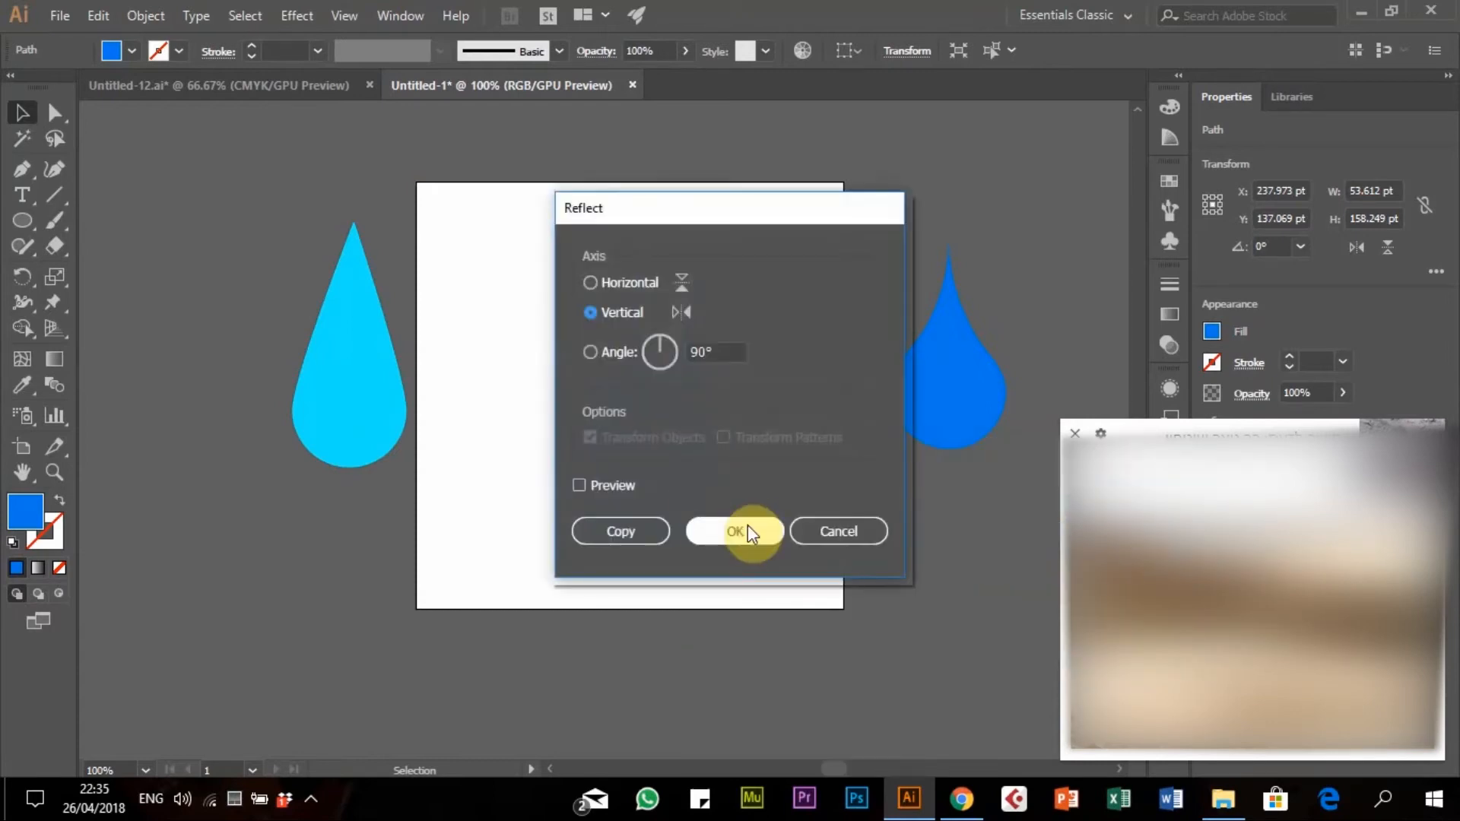
{"action": "left_click", "coordinate": [745, 523]}
{"action": "left_click", "coordinate": [771, 481]}
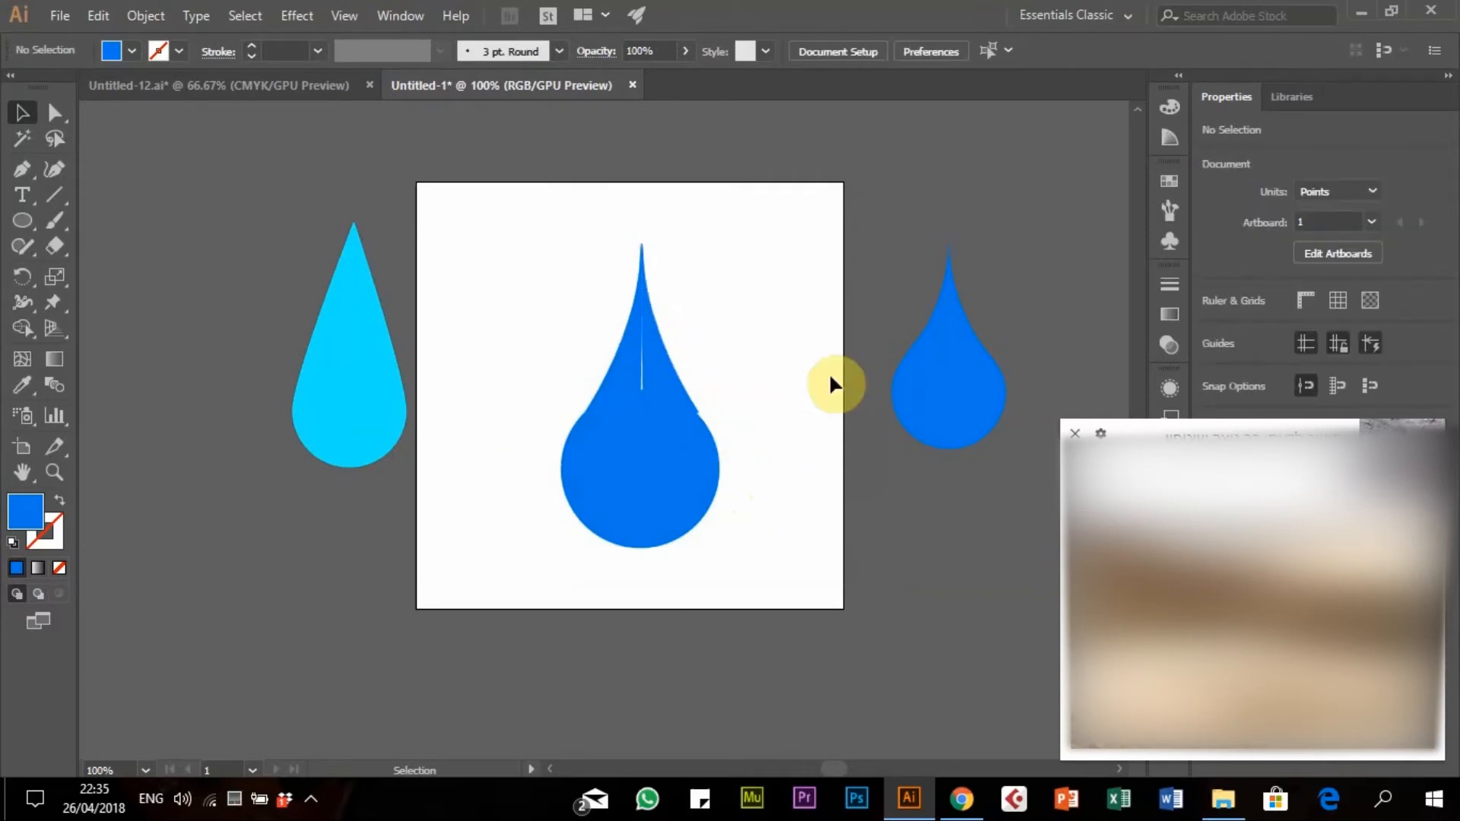
Examine in Outline view at 300% zoom how the two tip halves meet each other and the circle
{"action": "key", "text": "ctrl+minus"}
{"action": "key", "text": "ctrl+plus"}
{"action": "key", "text": "ctrl+plus"}
{"action": "key", "text": "ctrl+plus"}
{"action": "key", "text": "ctrl+plus"}
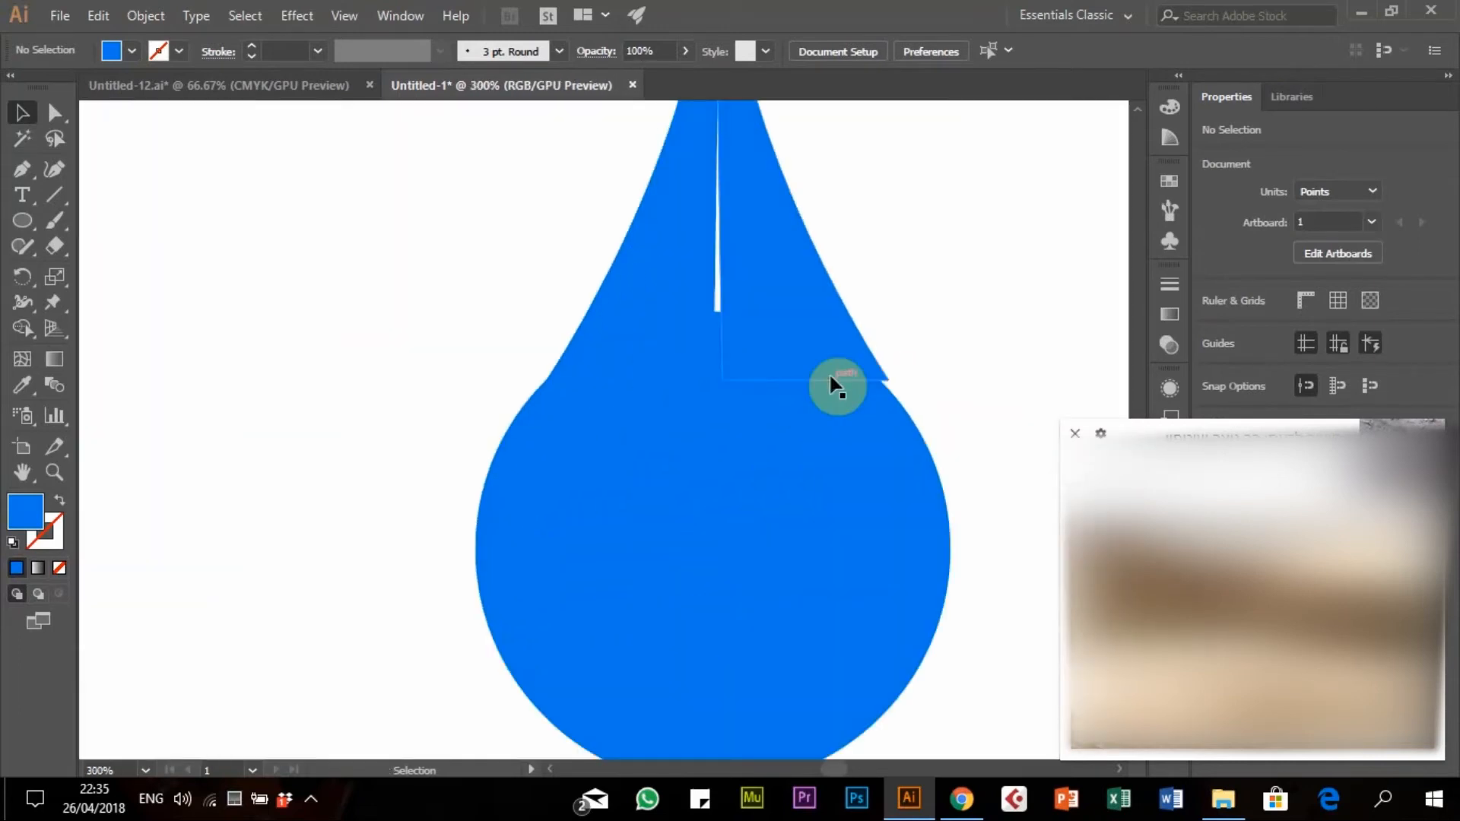
{"action": "key", "text": "y"}
{"action": "key", "text": "ctrl+y"}
{"action": "scroll", "coordinate": [835, 380], "scroll_direction": "up", "scroll_amount": 6}
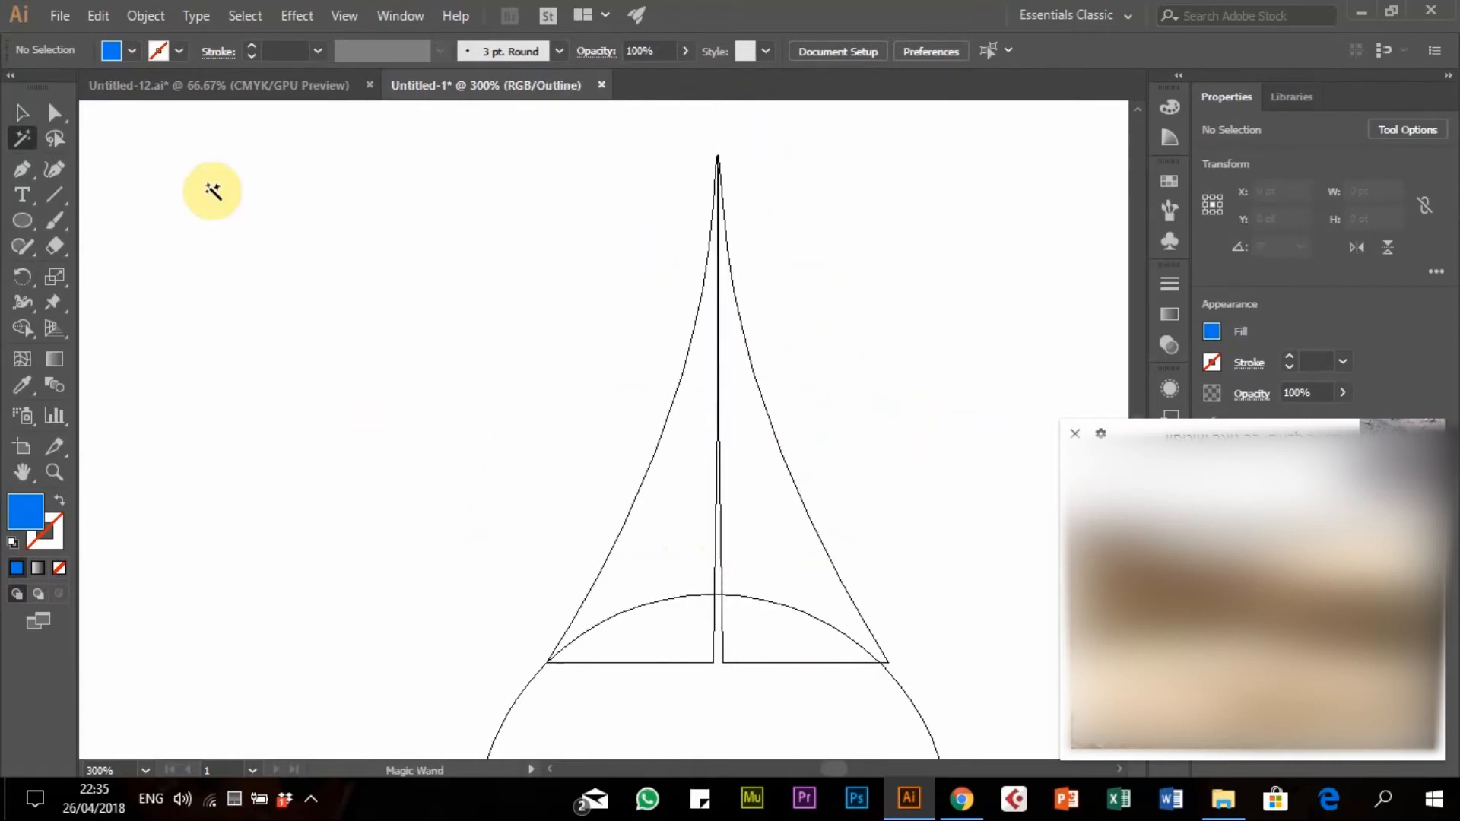
Rotate the right tip half slightly clockwise to about 178.95° to narrow the gap between the two halves at the base
{"action": "left_click", "coordinate": [763, 446]}
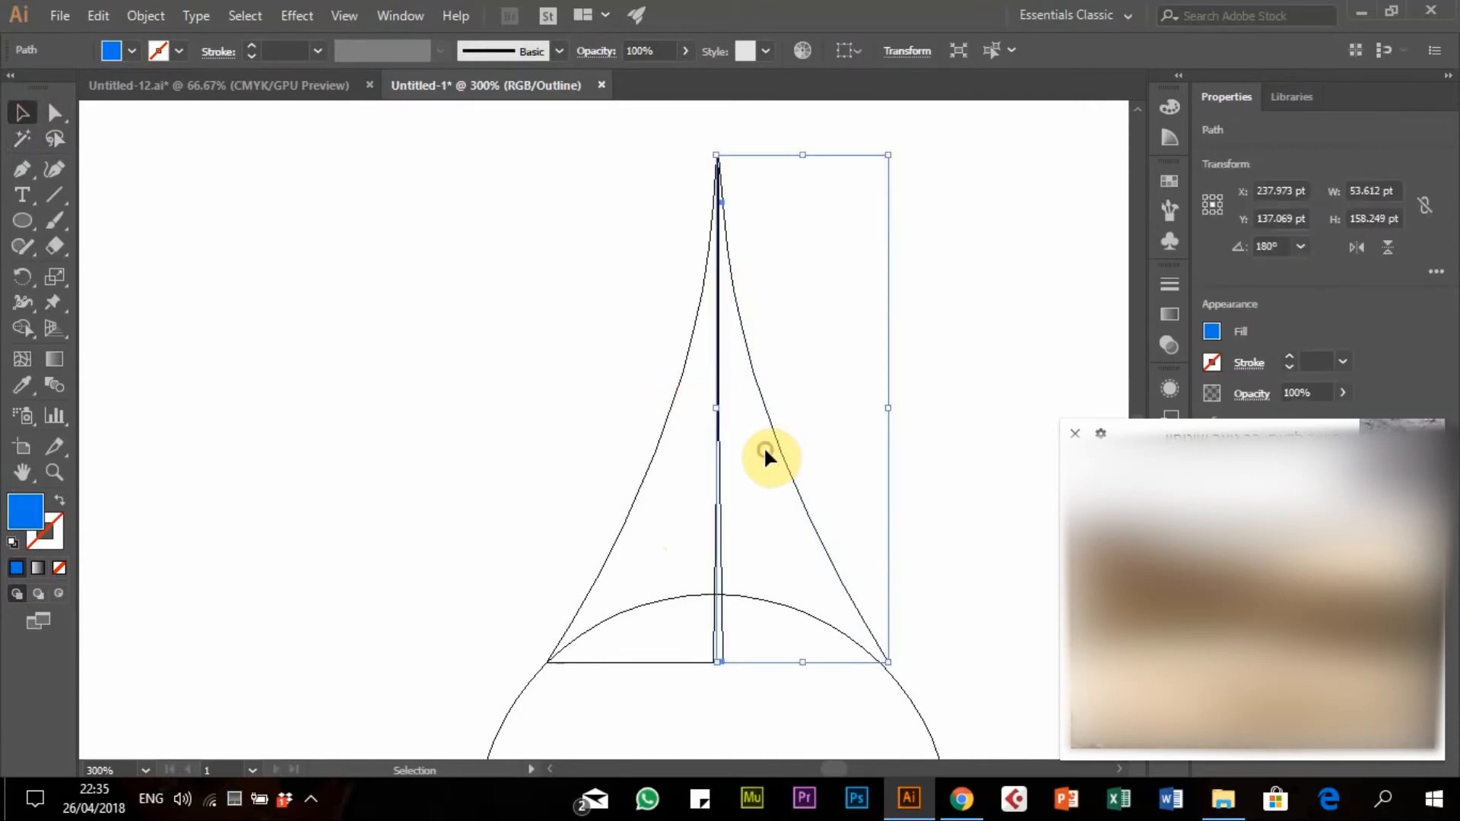
{"action": "left_click", "coordinate": [811, 157]}
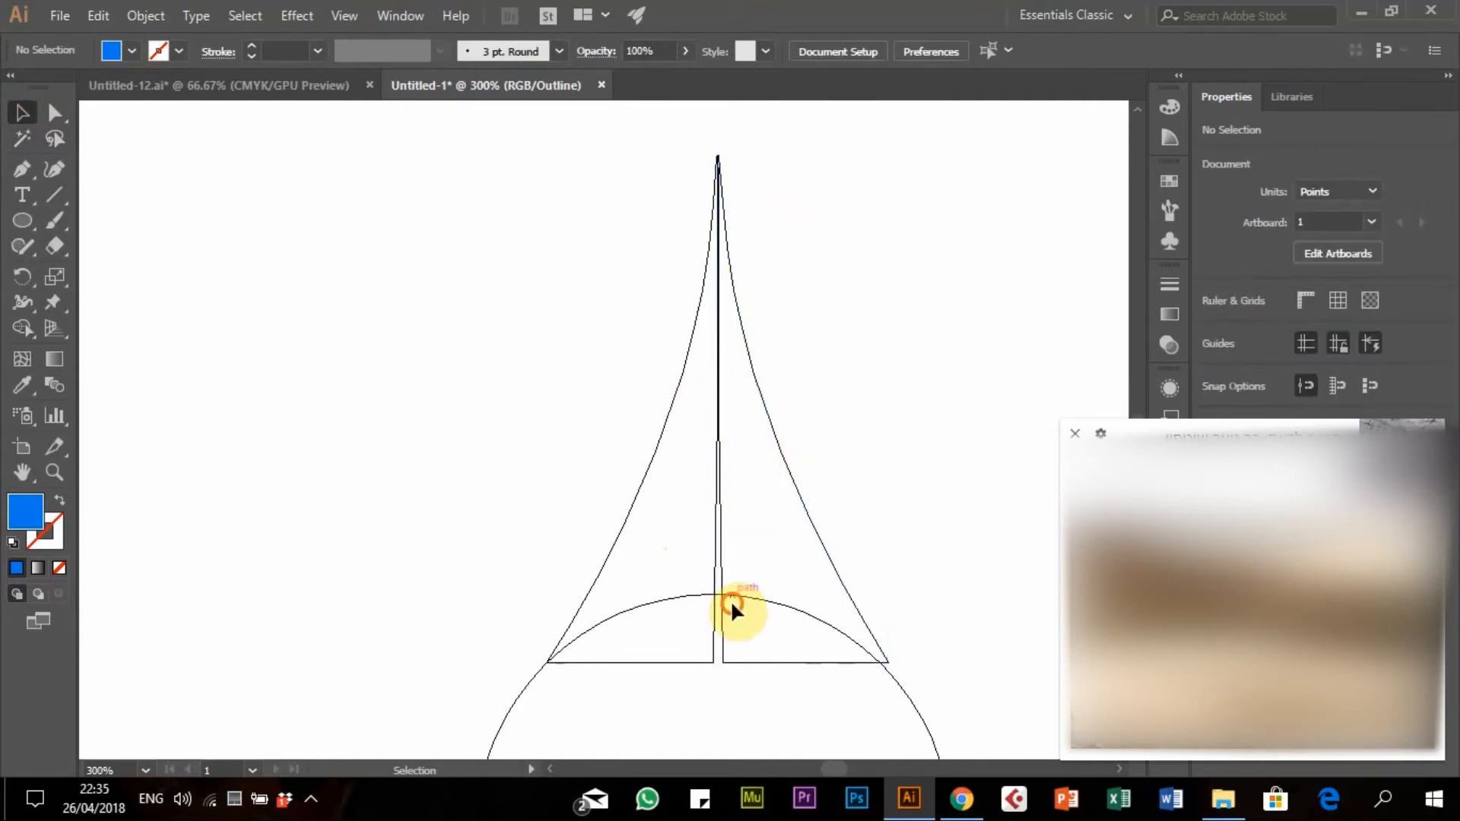
{"action": "left_click", "coordinate": [791, 479]}
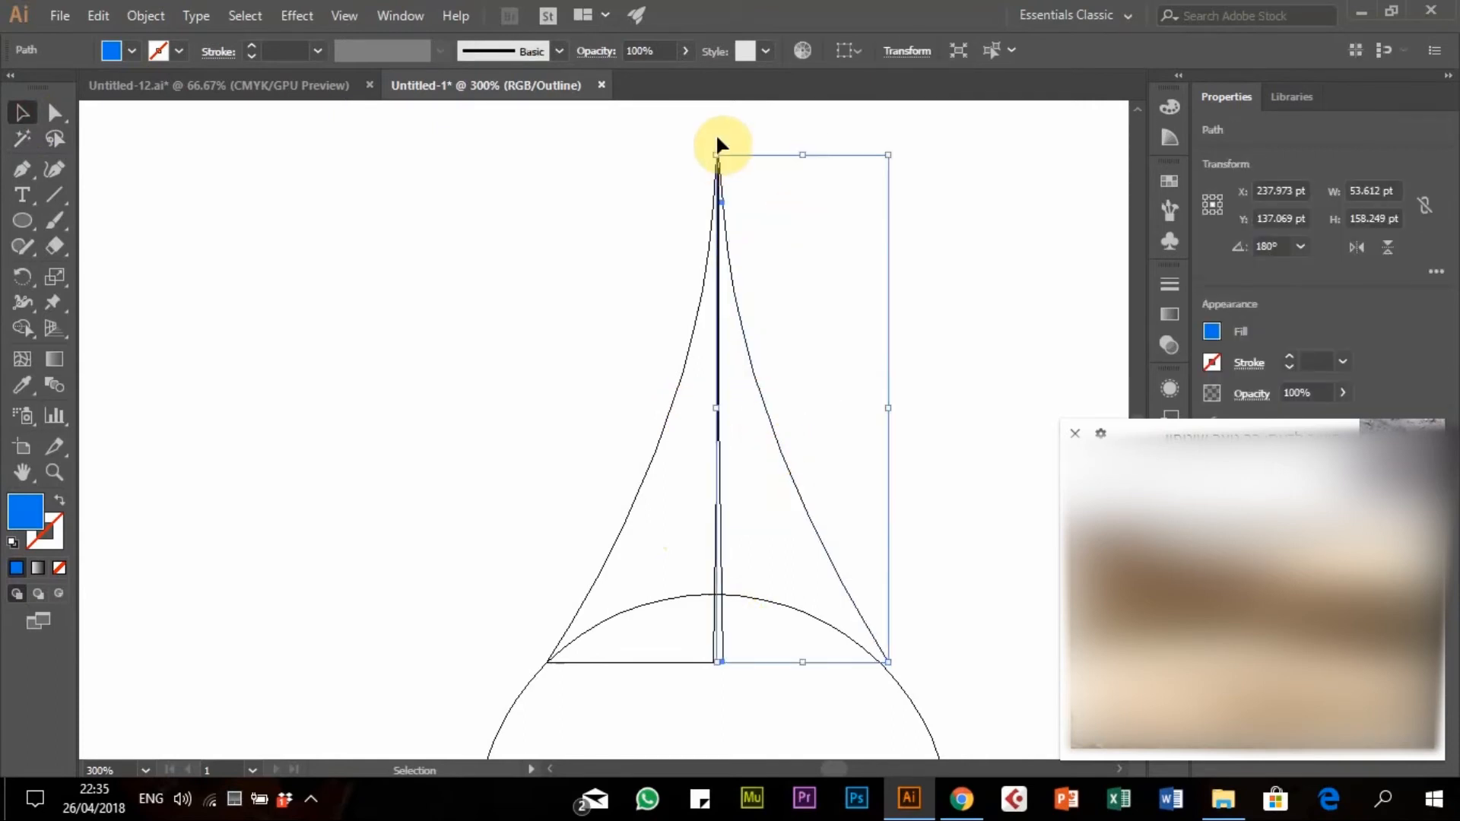
{"action": "left_click_drag", "start_coordinate": [895, 149], "coordinate": [895, 146]}
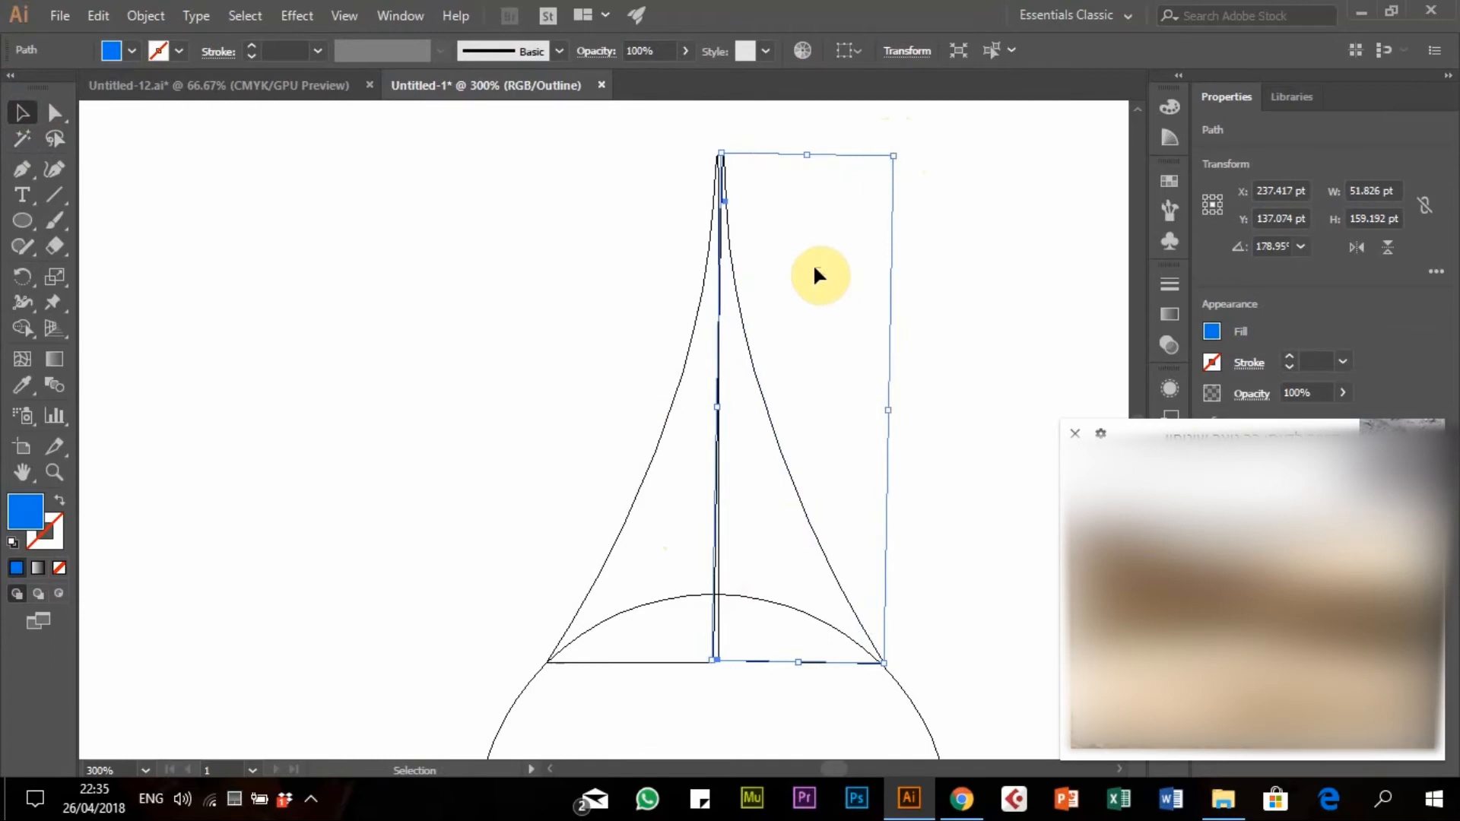
{"action": "left_click", "coordinate": [790, 256]}
{"action": "left_click_drag", "start_coordinate": [718, 296], "coordinate": [713, 292]}
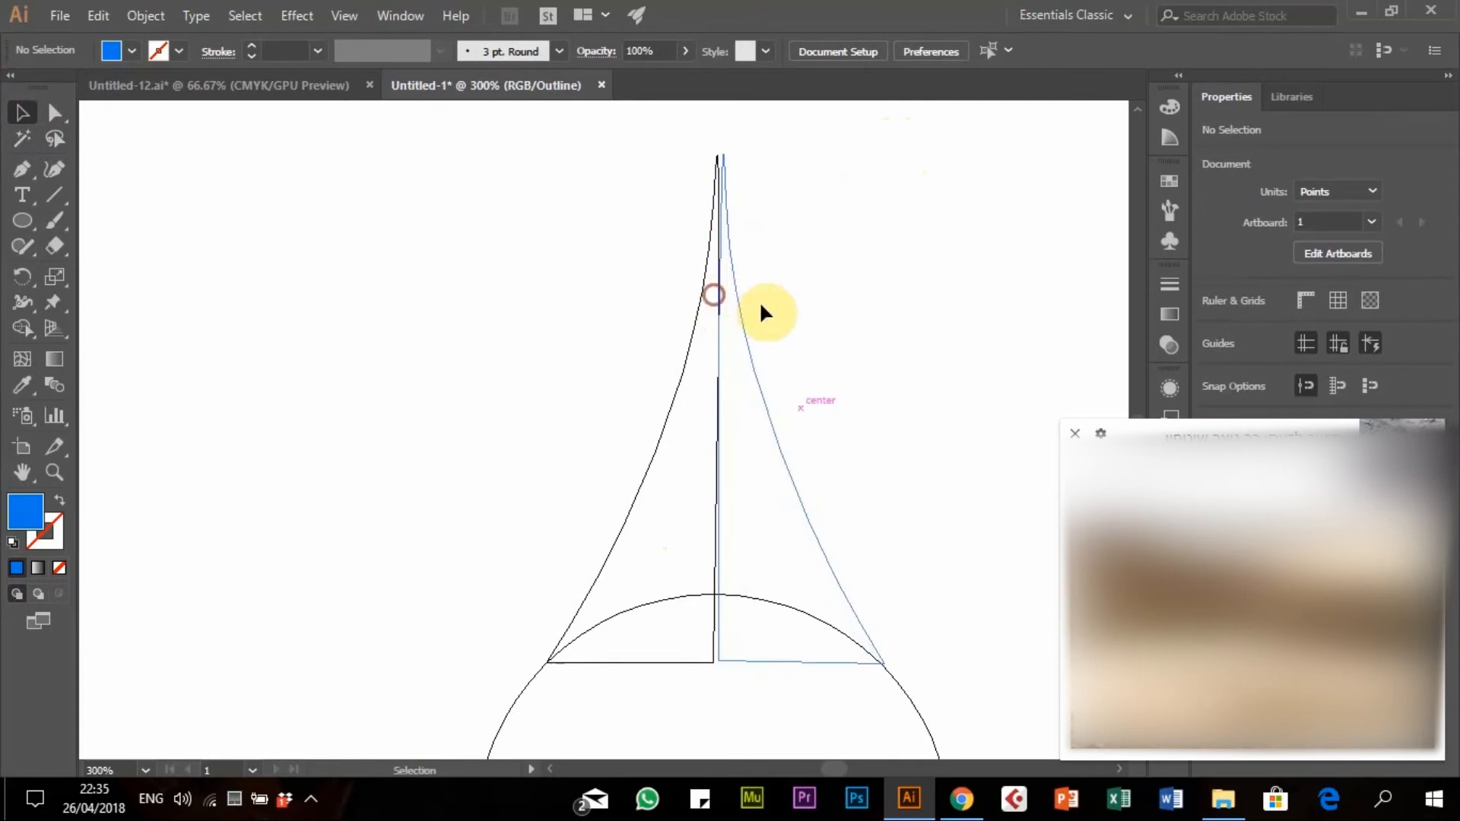
{"action": "left_click", "coordinate": [764, 347]}
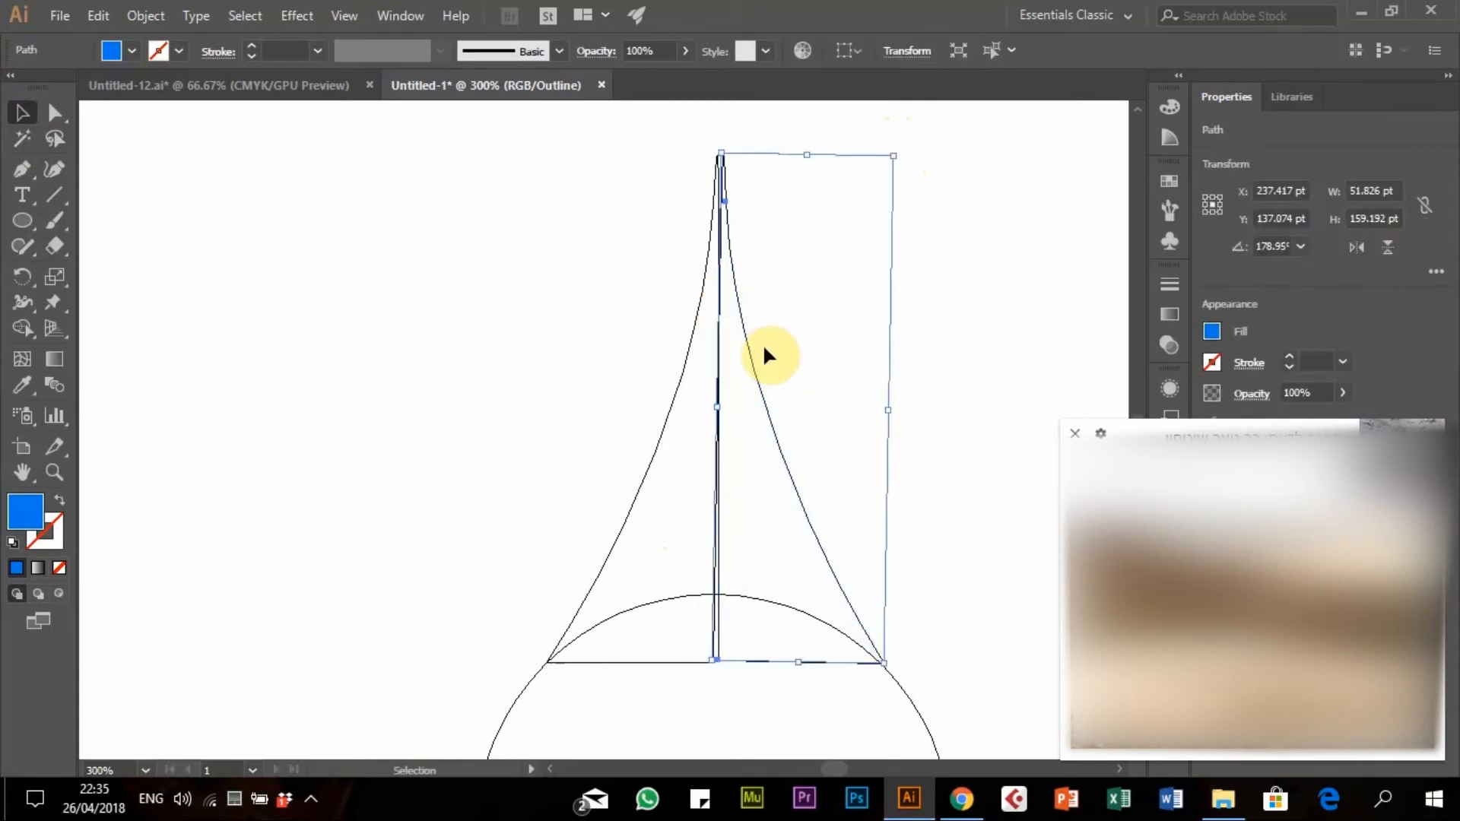
Move the right tip half slightly left and down to overlap the left half, at about X 235.878 pt, Y 137.541 pt
{"action": "key", "text": "ctrl+plus"}
{"action": "key", "text": "ctrl+plus"}
{"action": "key", "text": "ctrl+plus"}
{"action": "scroll", "coordinate": [753, 355], "scroll_direction": "up", "scroll_amount": 10}
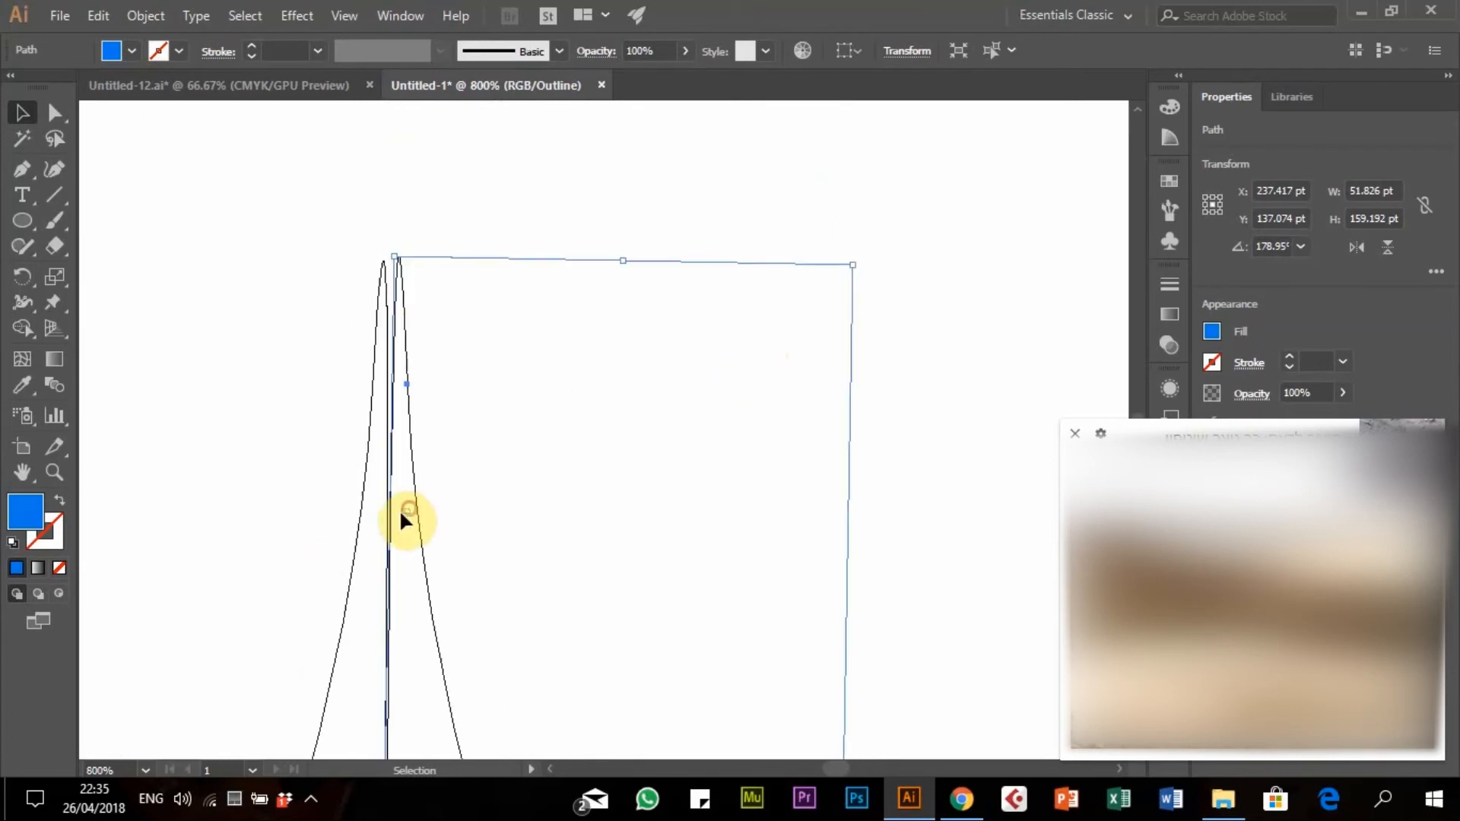
{"action": "left_click", "coordinate": [398, 469]}
{"action": "left_click_drag", "start_coordinate": [406, 414], "coordinate": [393, 423]}
{"action": "scroll", "coordinate": [394, 421], "scroll_direction": "down", "scroll_amount": 10}
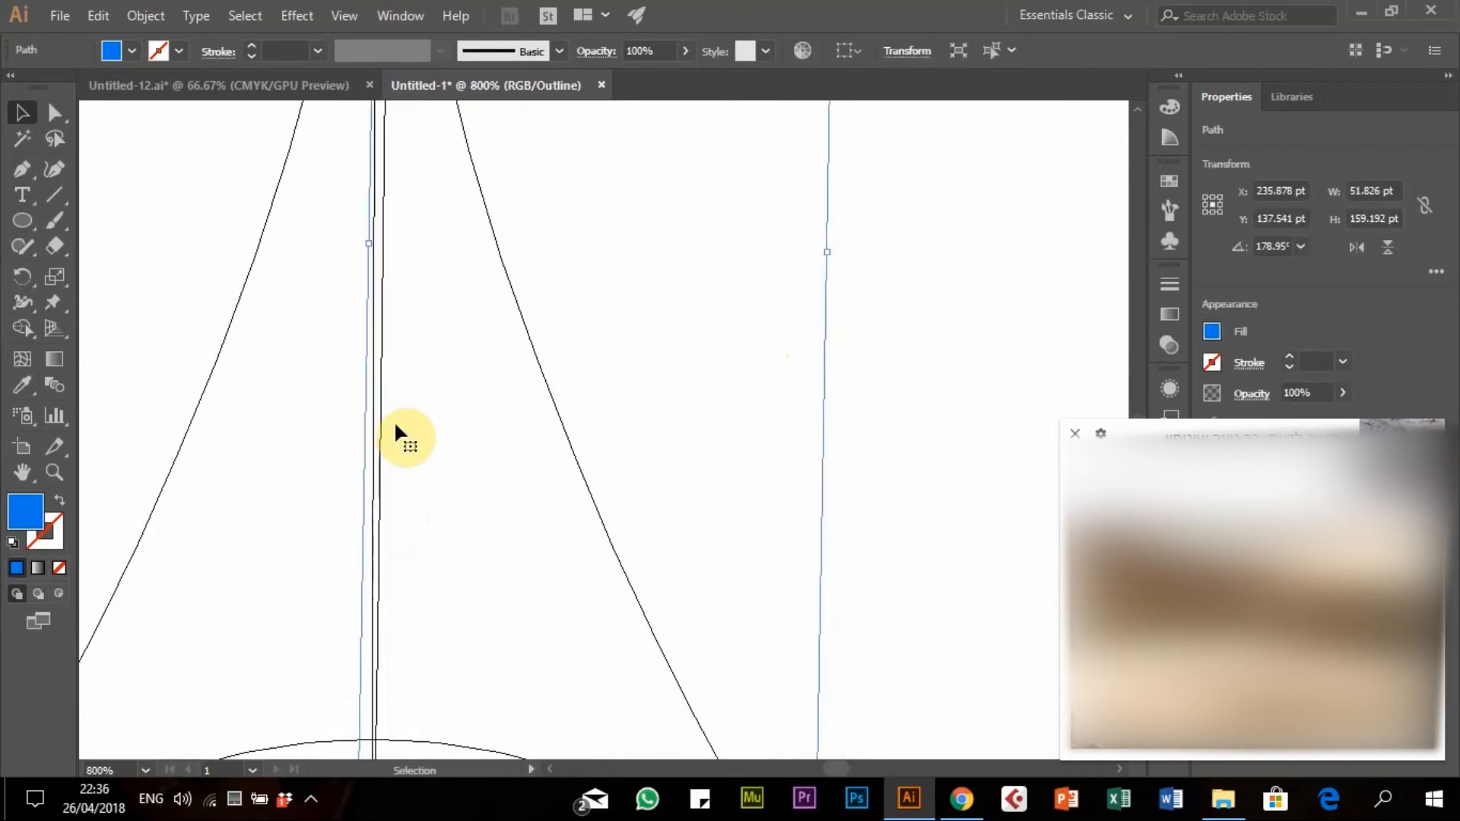
{"action": "scroll", "coordinate": [394, 428], "scroll_direction": "down", "scroll_amount": 8}
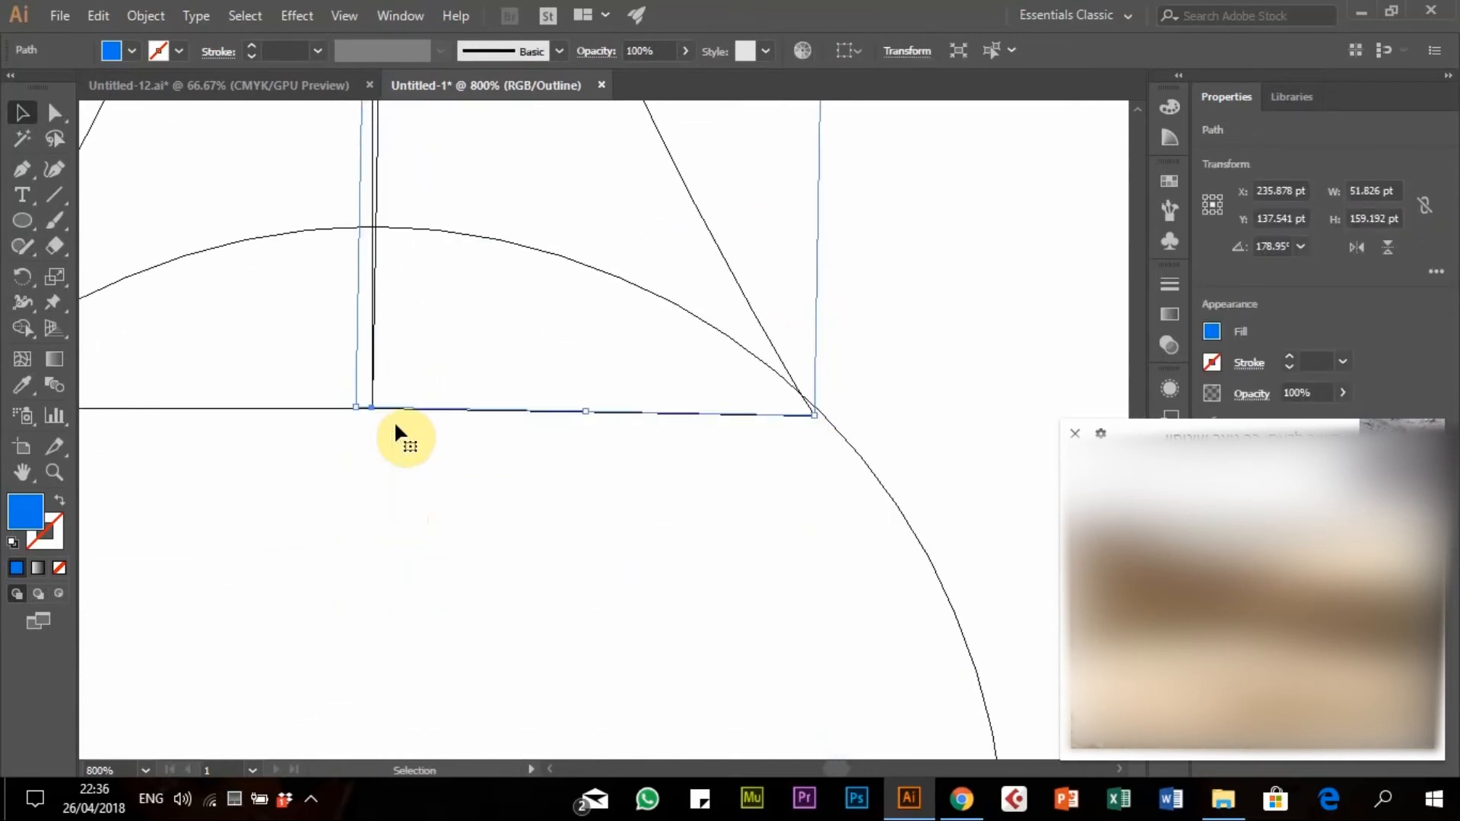
Return to the filled preview at 200% zoom, show the whole drop and dismiss the floating camera window
{"action": "key", "text": "ctrl+y"}
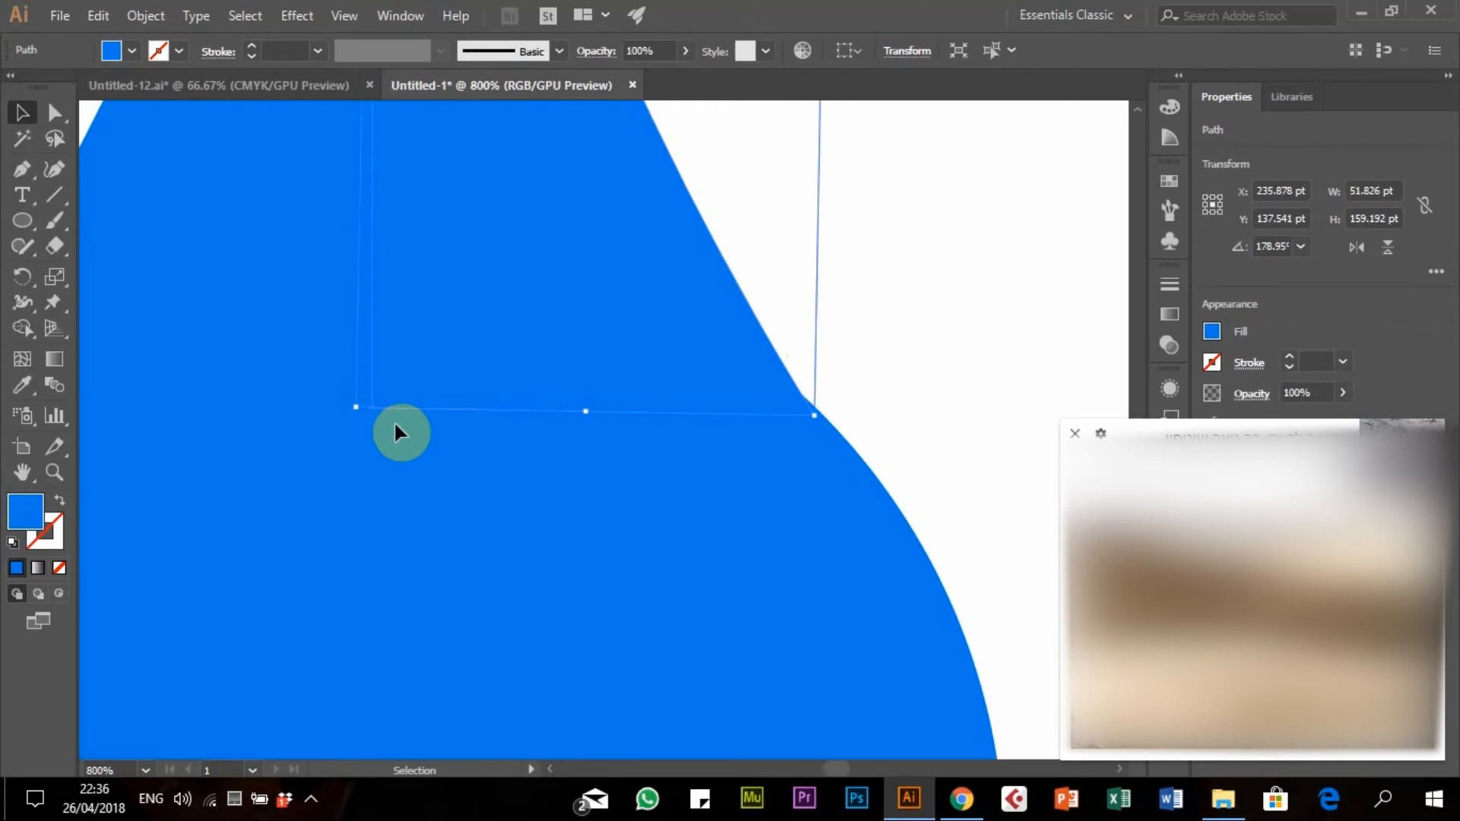
{"action": "key", "text": "ctrl+minus"}
{"action": "key", "text": "ctrl+minus"}
{"action": "key", "text": "ctrl+minus"}
{"action": "key", "text": "ctrl+minus"}
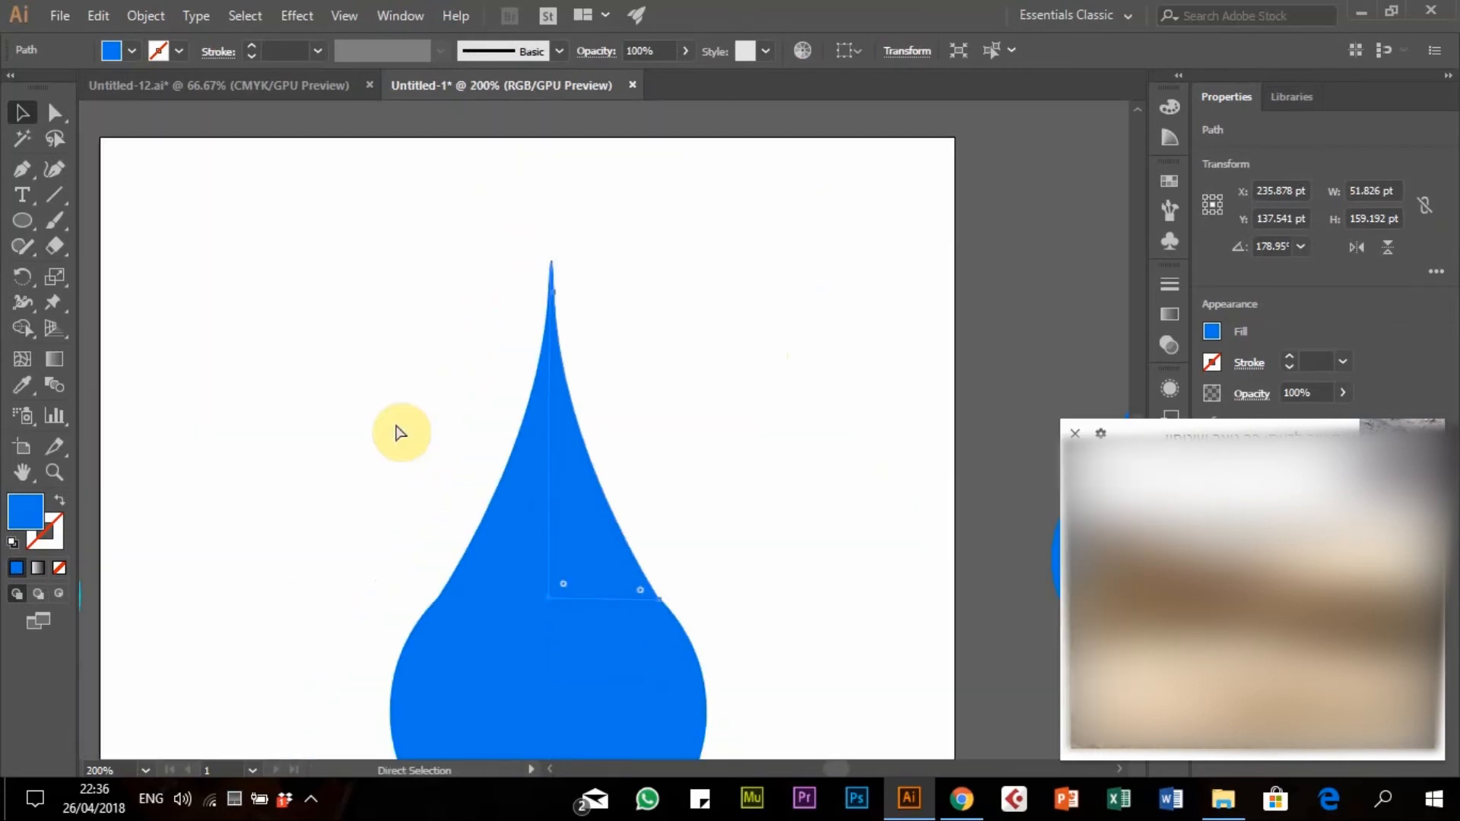
{"action": "key", "text": "v"}
{"action": "scroll", "coordinate": [394, 421], "scroll_direction": "down", "scroll_amount": 2}
{"action": "scroll", "coordinate": [394, 421], "scroll_direction": "down", "scroll_amount": 3}
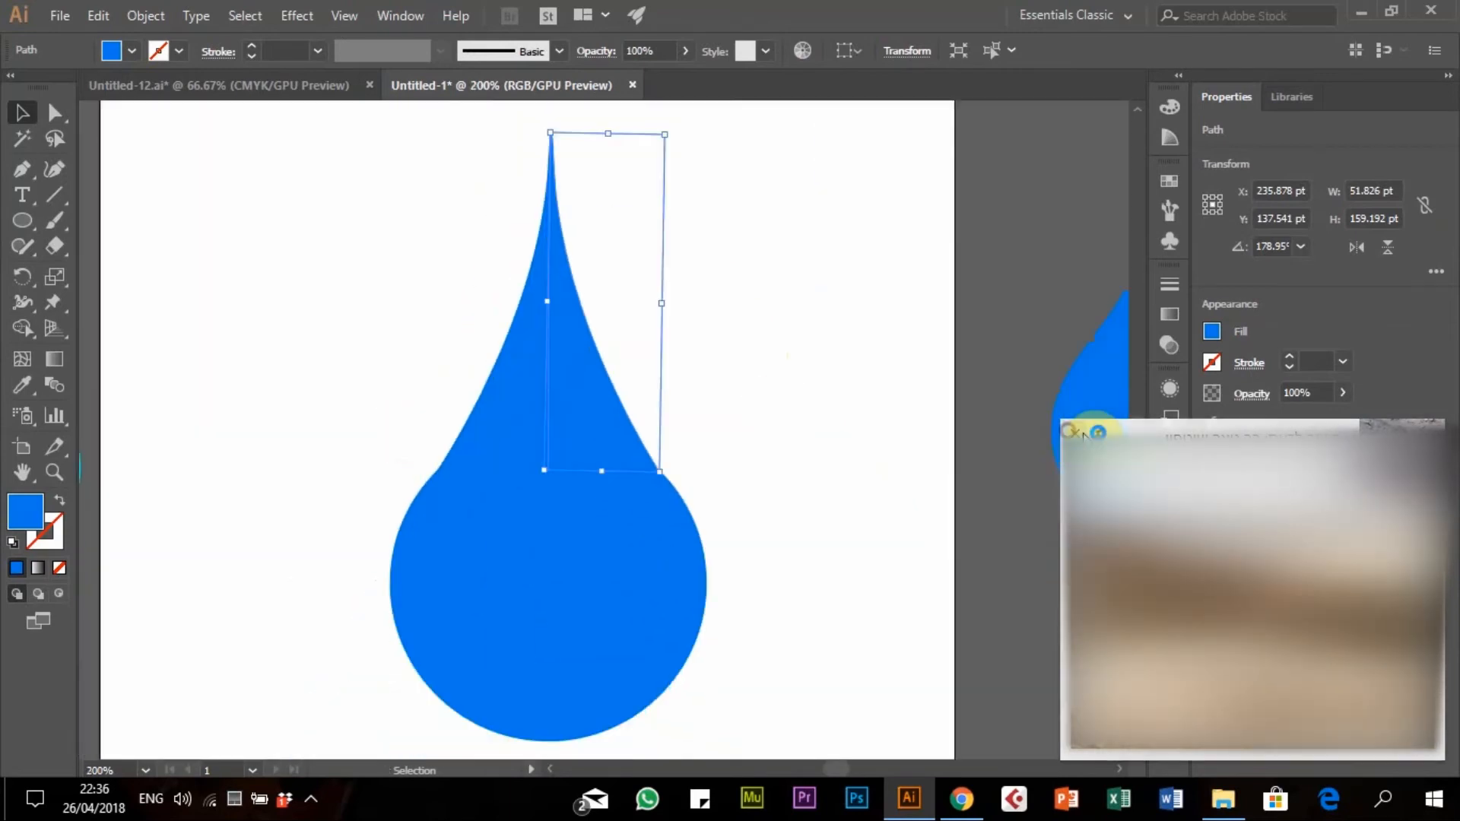
{"action": "left_click", "coordinate": [1077, 433]}
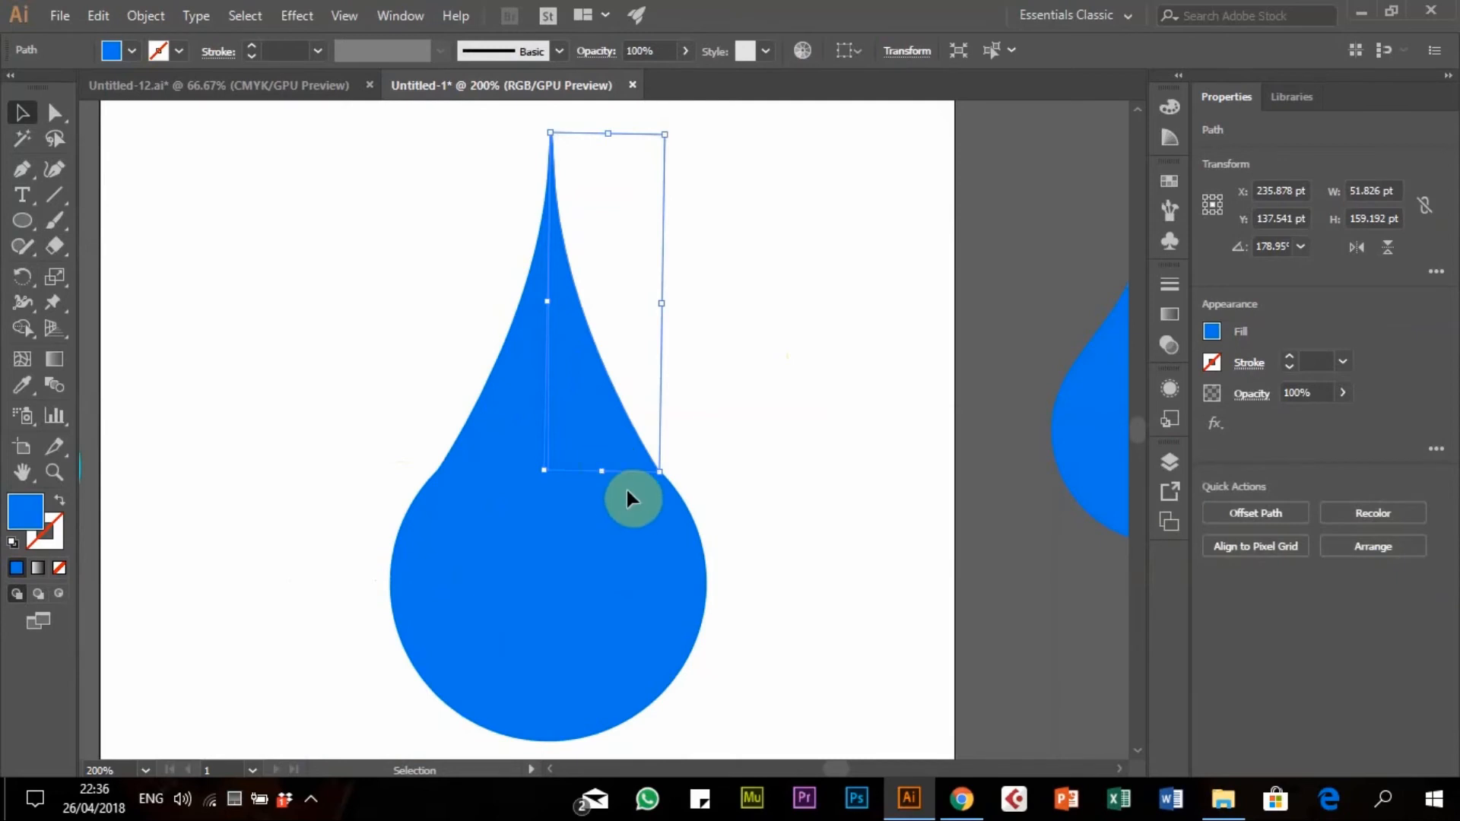
Examine in Outline view at 800% zoom how the right half's lower corner meets the circle, and return to the filled preview at 150%
{"action": "key", "text": "ctrl+y"}
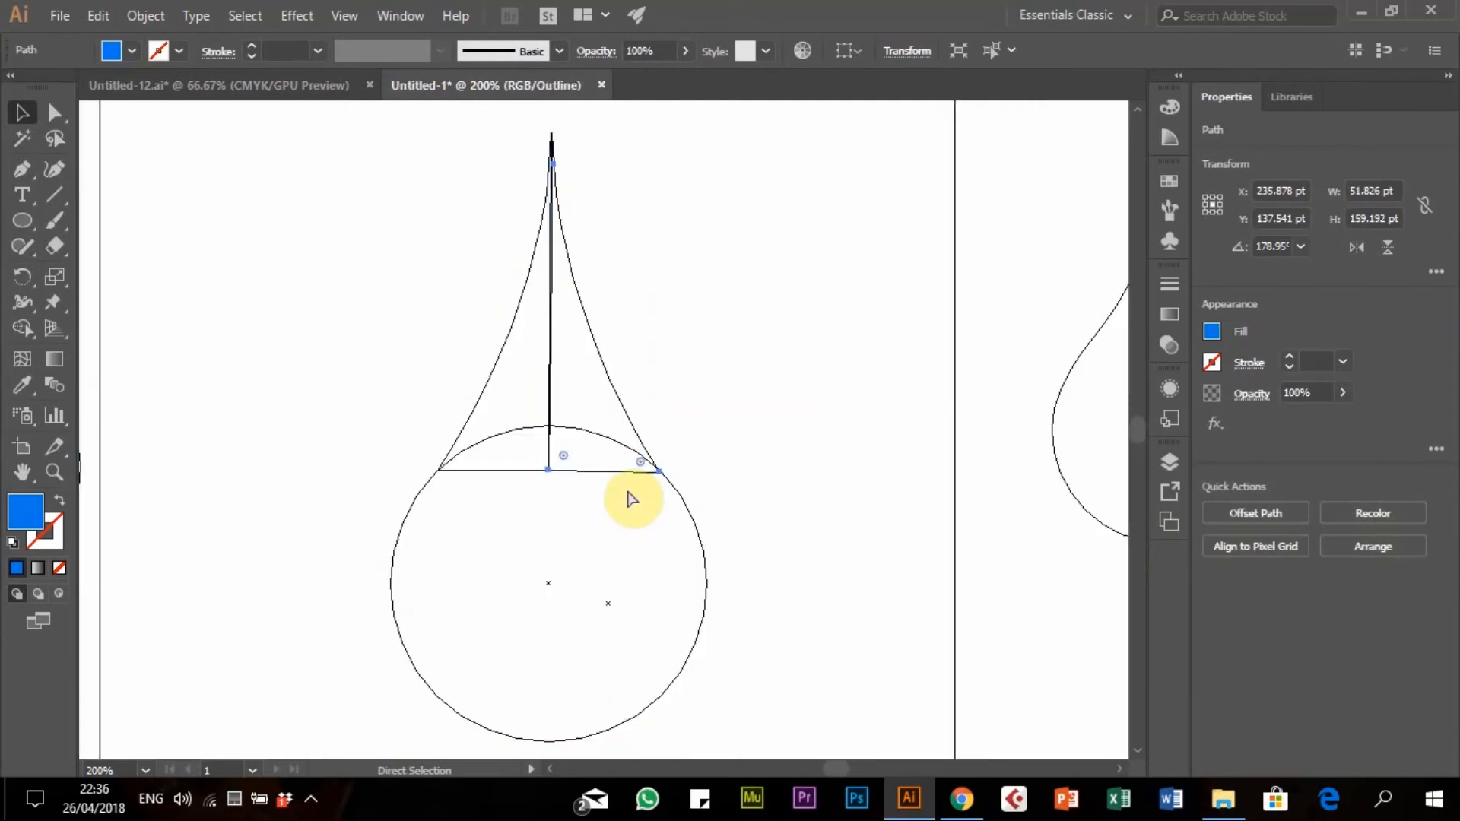
{"action": "key", "text": "ctrl+plus"}
{"action": "scroll", "coordinate": [641, 584], "scroll_direction": "right", "scroll_amount": 2}
{"action": "scroll", "coordinate": [641, 583], "scroll_direction": "down", "scroll_amount": 5}
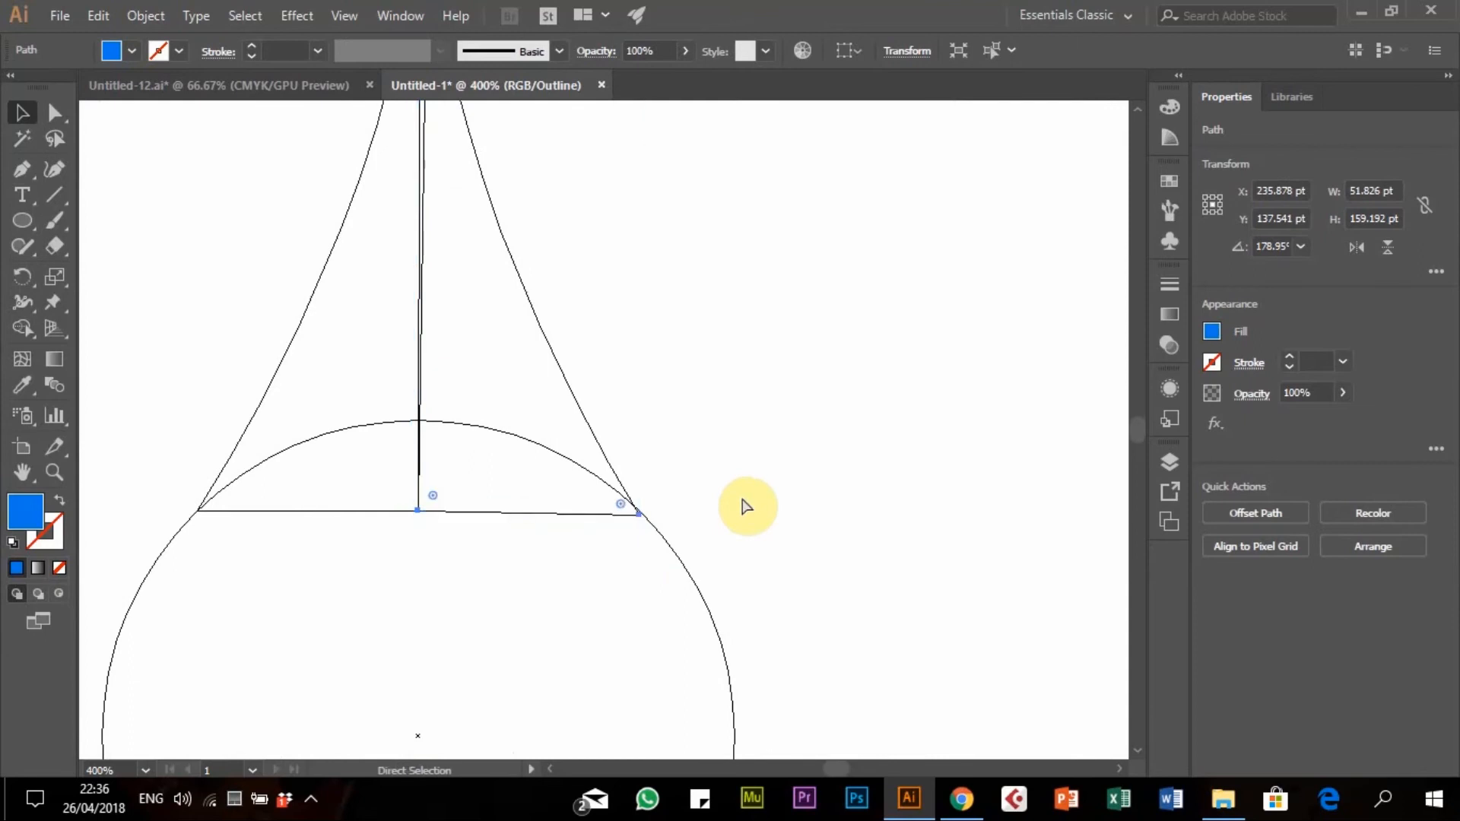
{"action": "key", "text": "ctrl+plus"}
{"action": "key", "text": "ctrl+plus"}
{"action": "scroll", "coordinate": [609, 587], "scroll_direction": "down", "scroll_amount": 5}
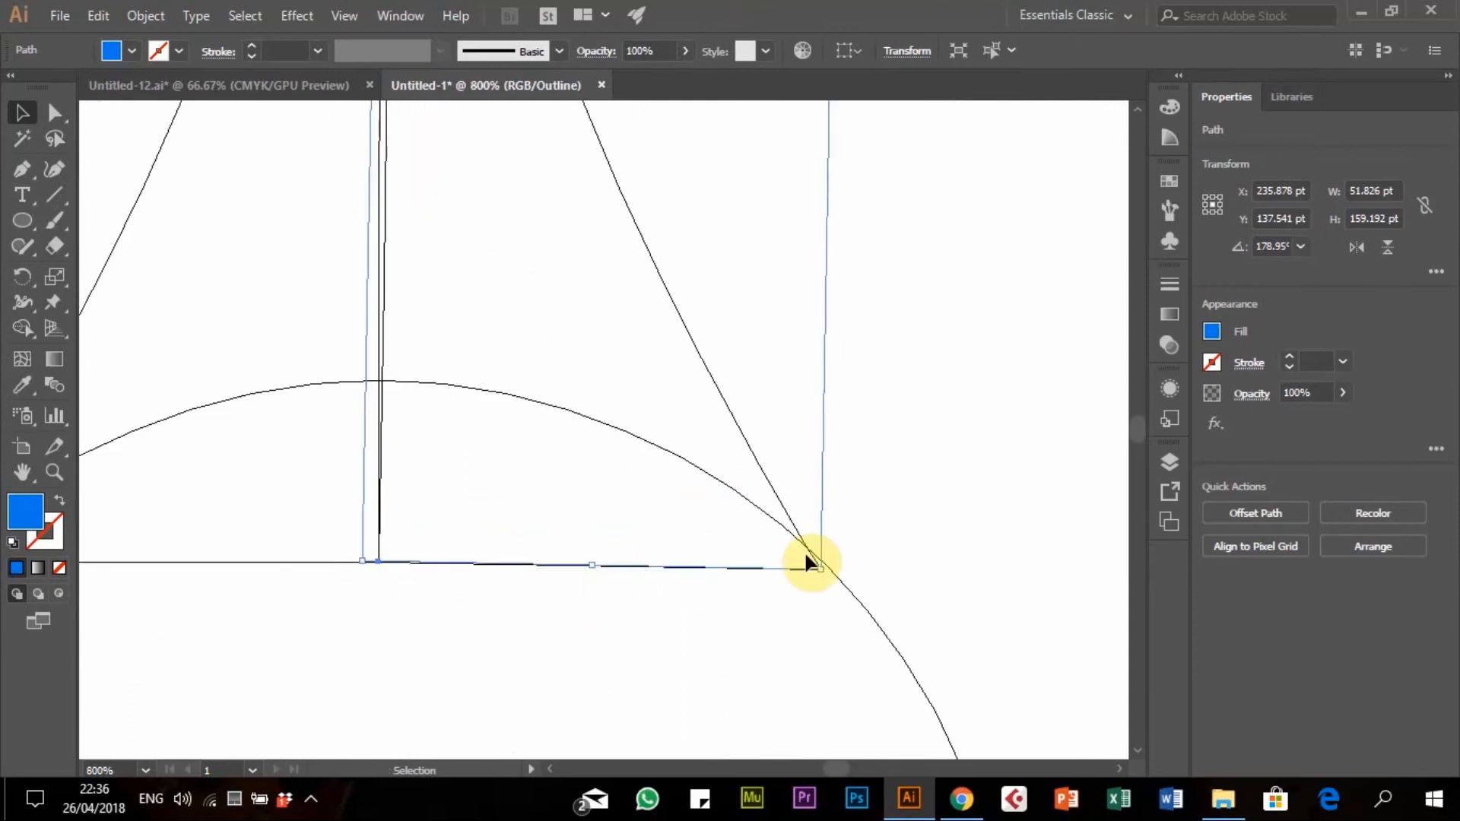
{"action": "key", "text": "ctrl+minus"}
{"action": "key", "text": "ctrl+minus"}
{"action": "key", "text": "ctrl+minus"}
{"action": "key", "text": "ctrl+minus"}
{"action": "key", "text": "v"}
{"action": "key", "text": "ctrl+y"}
{"action": "scroll", "coordinate": [781, 593], "scroll_direction": "down", "scroll_amount": 2}
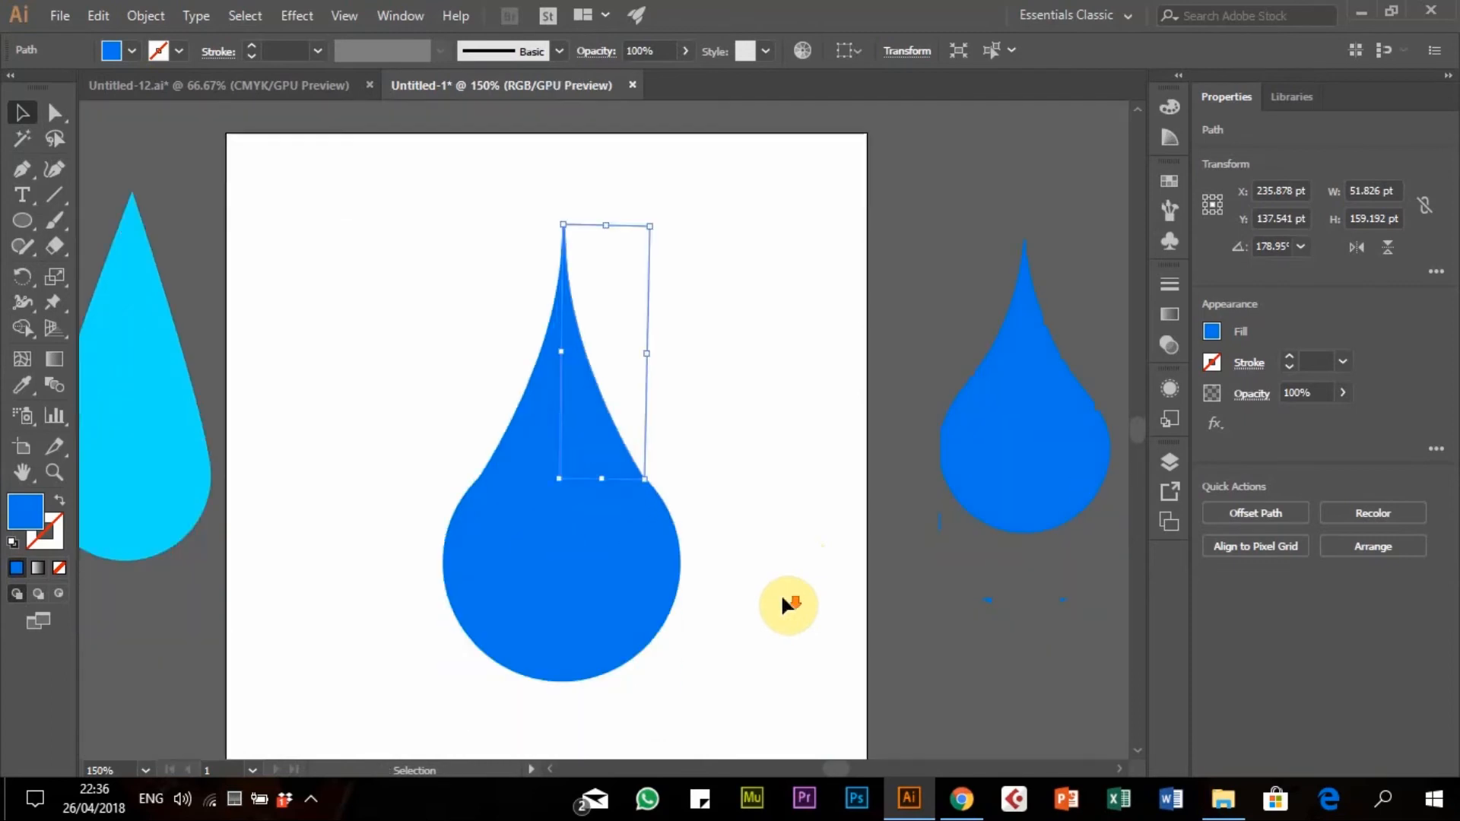
Select the circle and both tip halves and unite them into one drop shape with Pathfinder
{"action": "left_click", "coordinate": [1171, 462]}
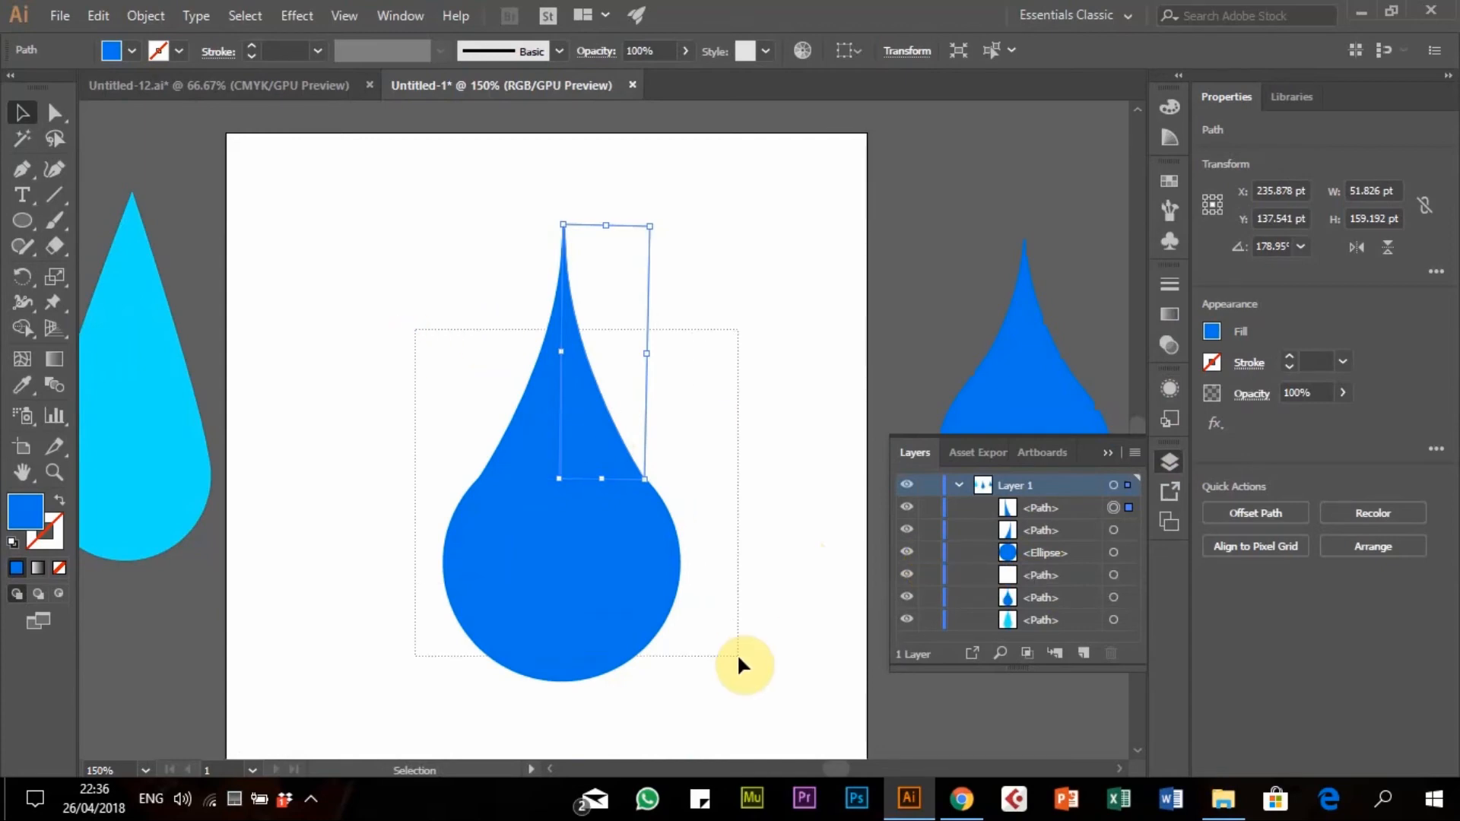
{"action": "key", "text": "ctrl+a"}
{"action": "left_click", "coordinate": [384, 17]}
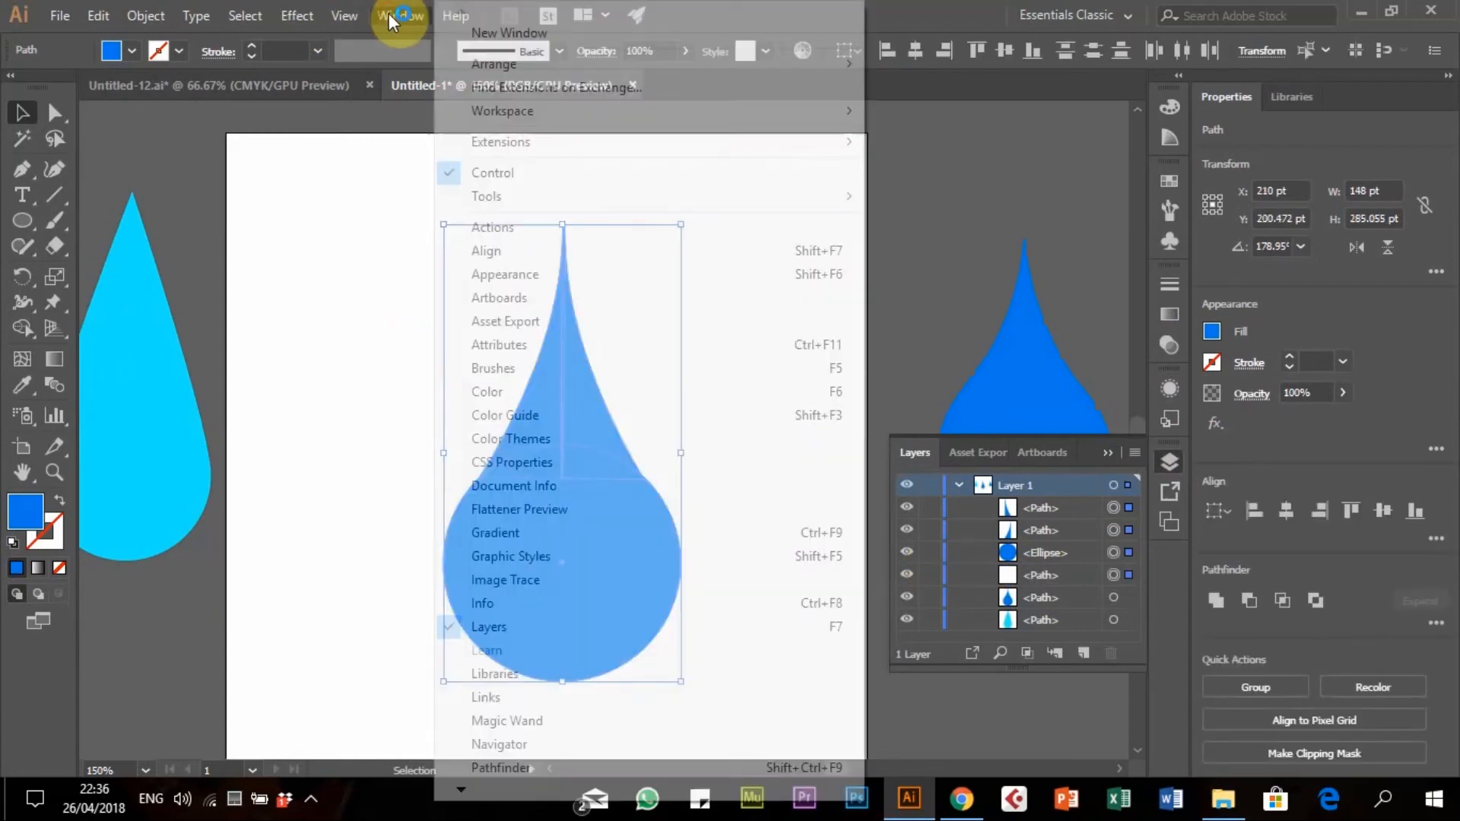
{"action": "left_click", "coordinate": [513, 774]}
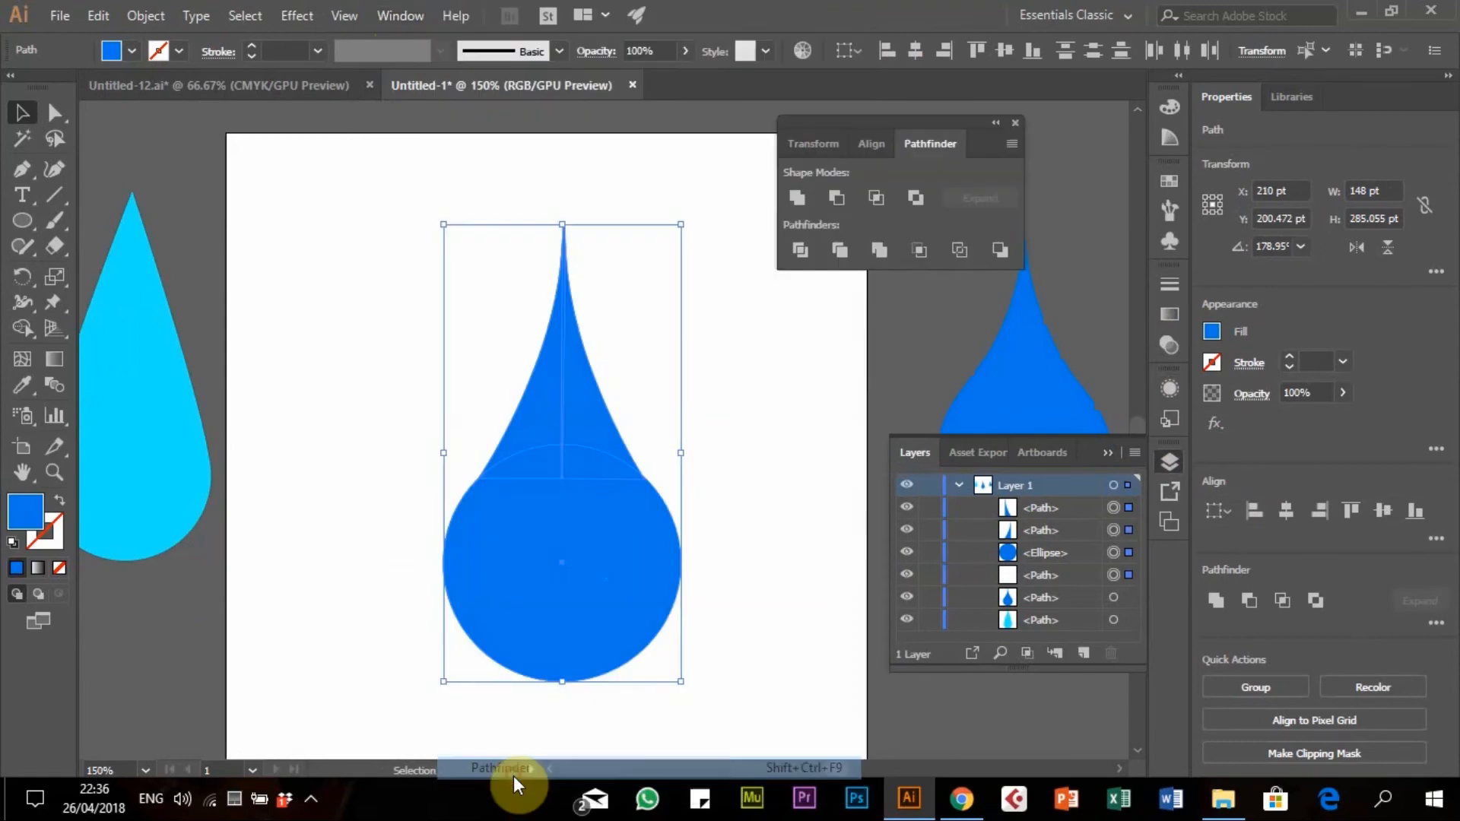
{"action": "left_click", "coordinate": [805, 196]}
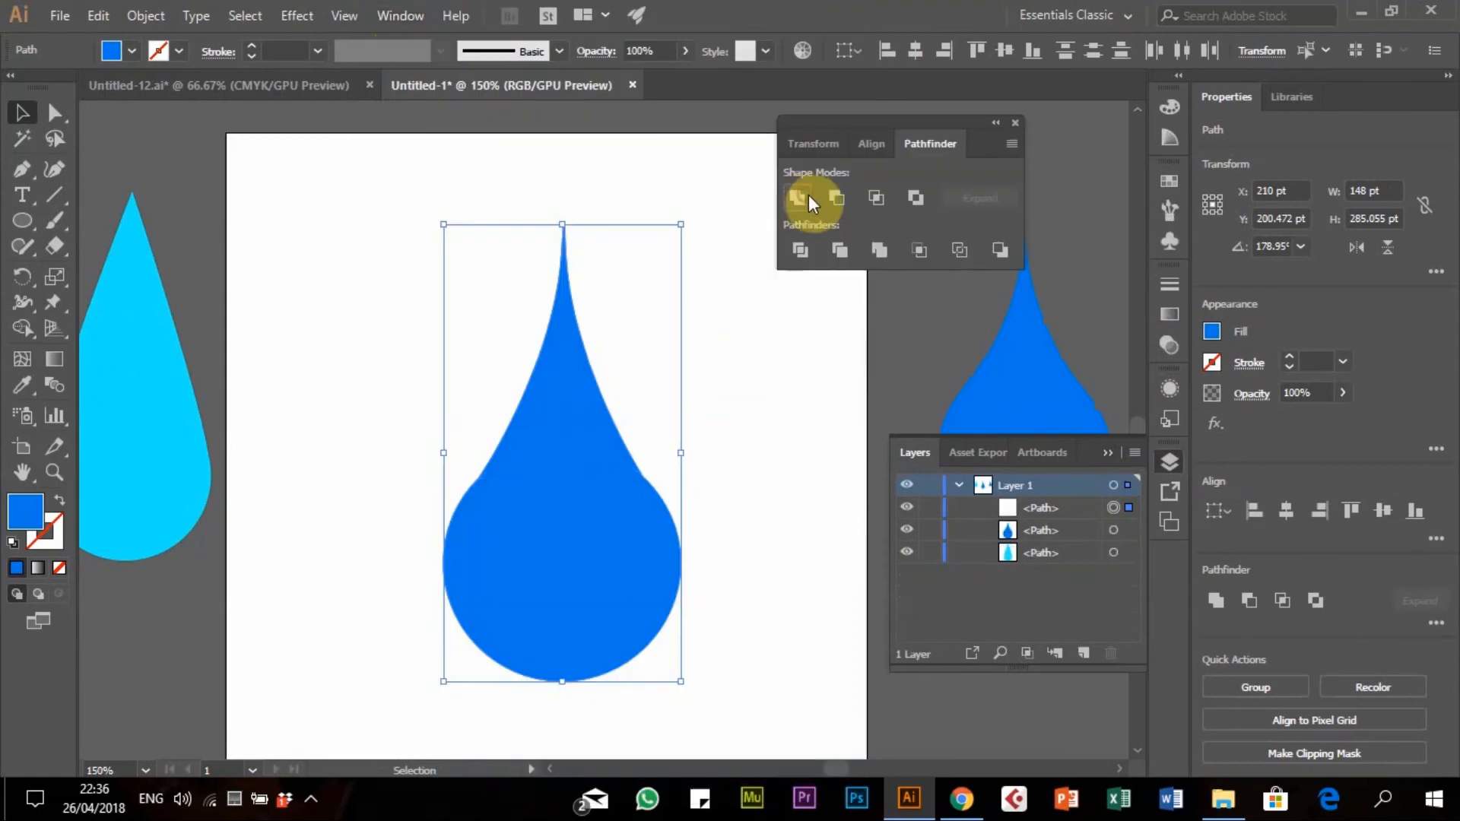
Move the united drop slightly up and left to X 200 pt, Y 197.562 pt, and close the floating panels
{"action": "mouse_move", "coordinate": [513, 390]}
{"action": "left_mouse_down"}
{"action": "mouse_move", "coordinate": [511, 360]}
{"action": "mouse_move", "coordinate": [468, 335]}
{"action": "mouse_move", "coordinate": [575, 420]}
{"action": "mouse_move", "coordinate": [540, 396]}
{"action": "left_mouse_up"}
{"action": "left_click", "coordinate": [1115, 453]}
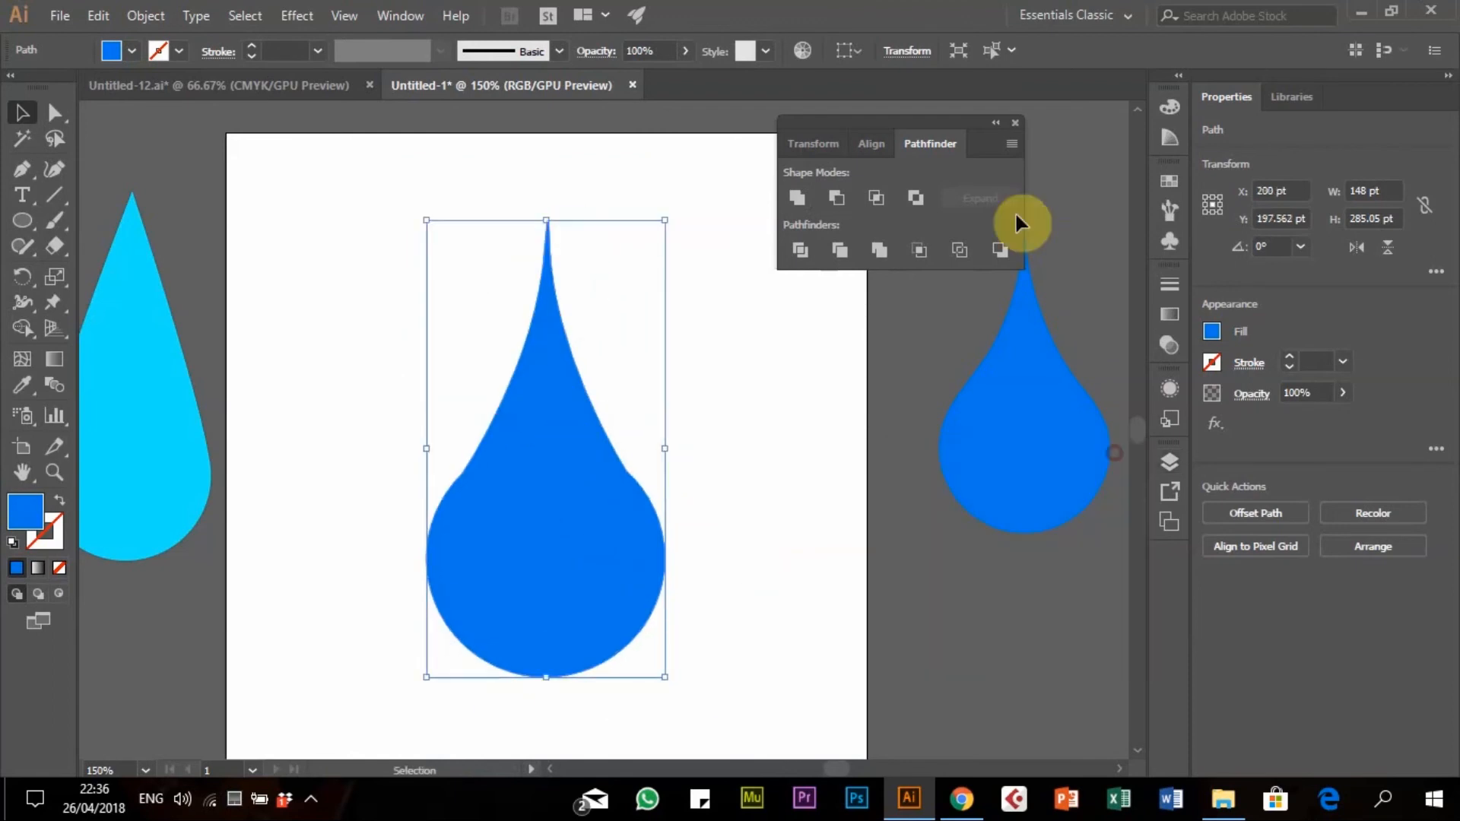
{"action": "left_click", "coordinate": [1012, 122]}
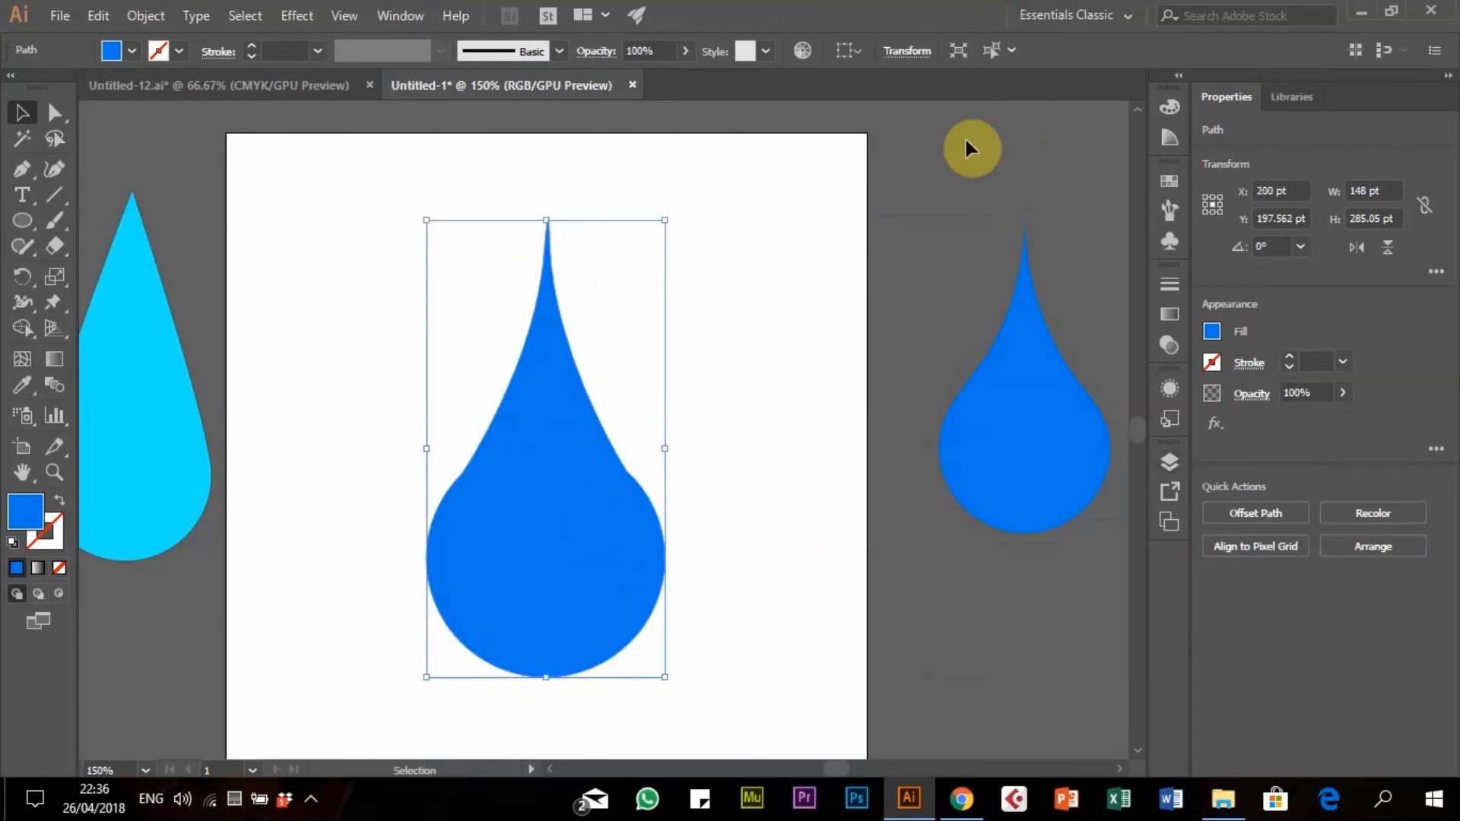
Round off the left and right corners where the tip meets the circle, using the Smooth tool
{"action": "left_click", "coordinate": [21, 253]}
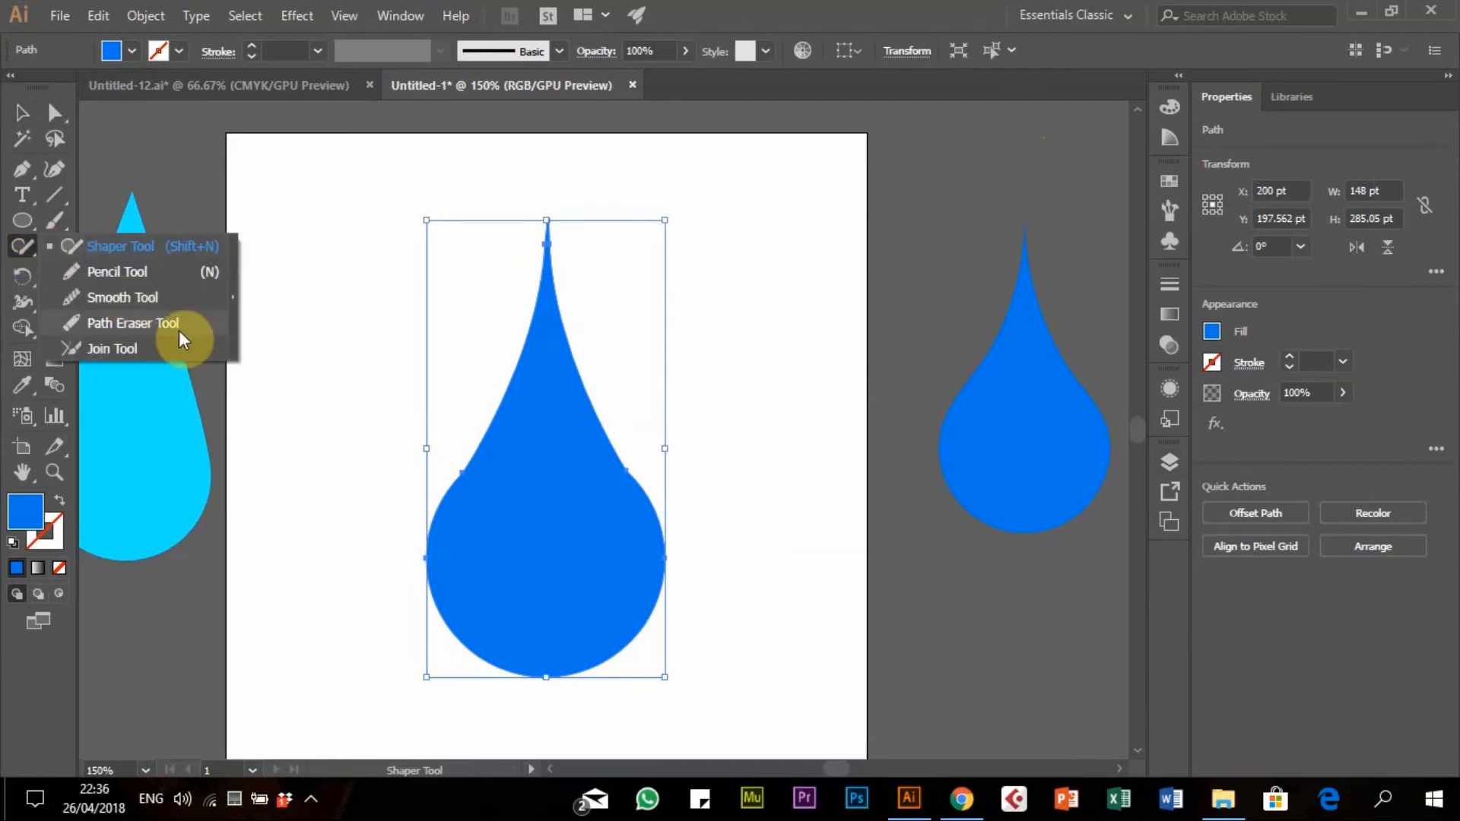
{"action": "left_click", "coordinate": [174, 297]}
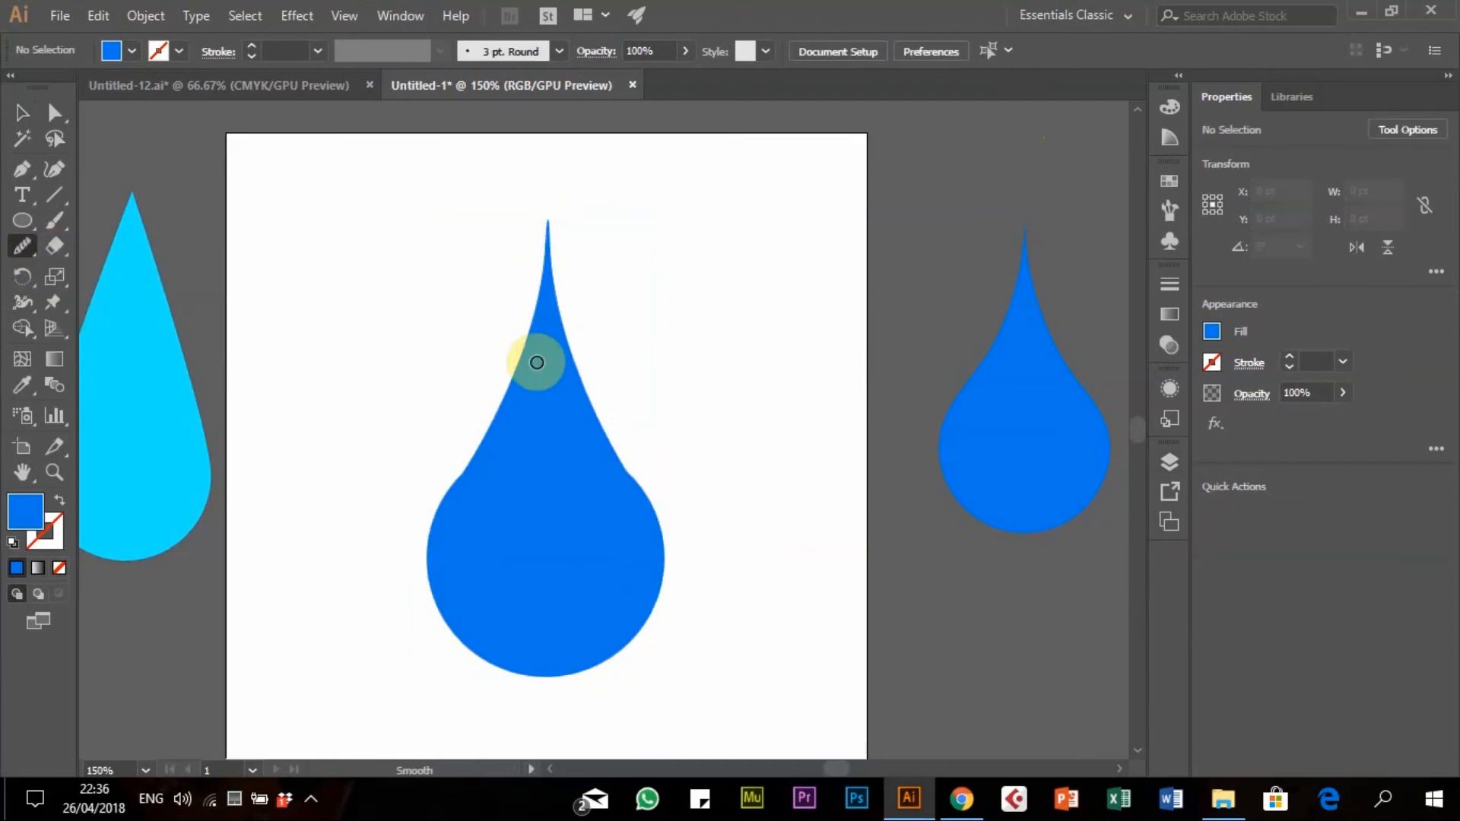
{"action": "left_click", "coordinate": [22, 113]}
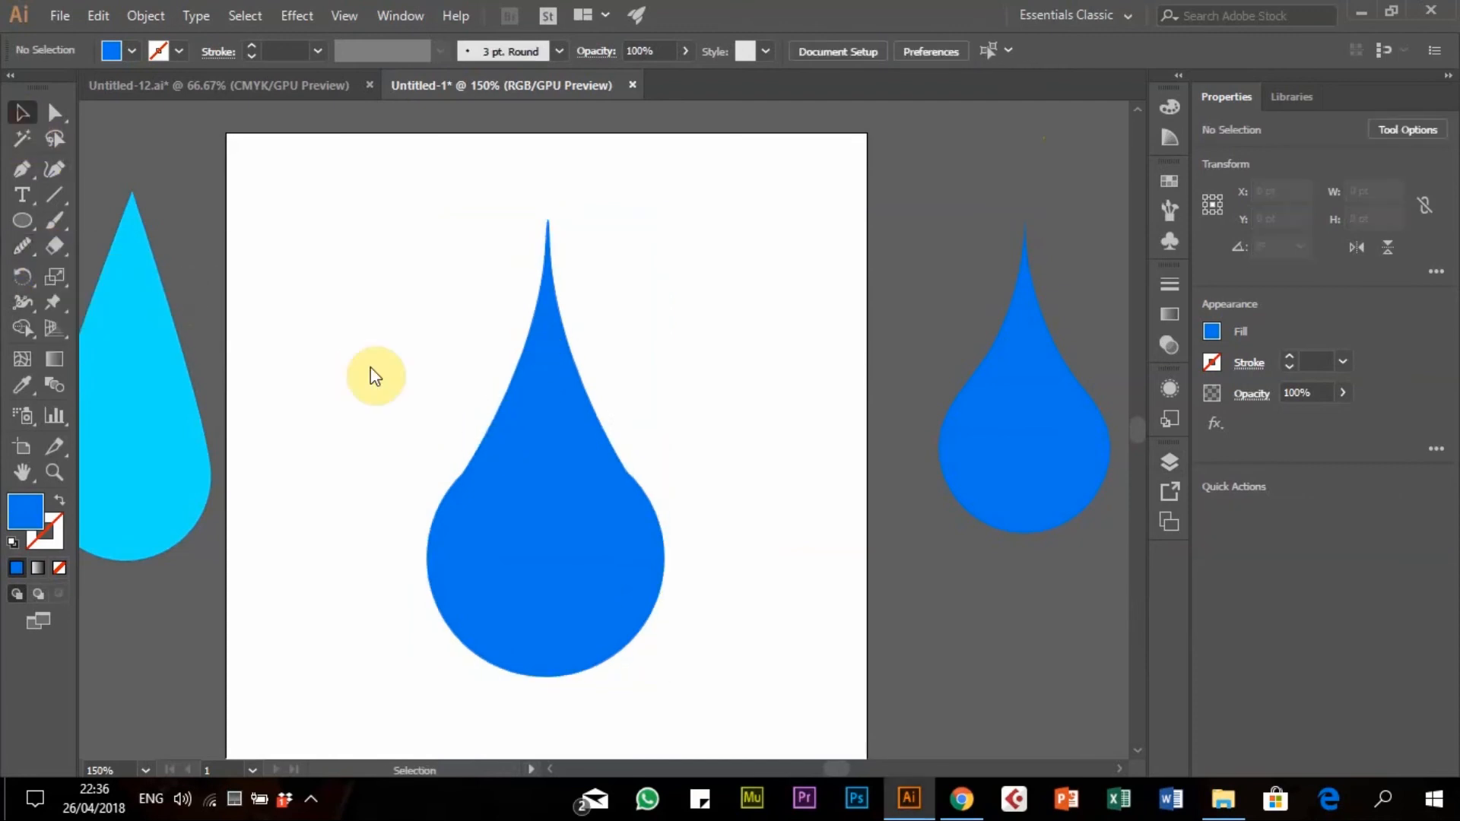
{"action": "left_click", "coordinate": [499, 504]}
{"action": "left_click", "coordinate": [22, 246]}
{"action": "mouse_move", "coordinate": [513, 445]}
{"action": "left_mouse_down"}
{"action": "mouse_move", "coordinate": [459, 457]}
{"action": "mouse_move", "coordinate": [449, 513]}
{"action": "left_mouse_up"}
{"action": "mouse_move", "coordinate": [586, 433]}
{"action": "left_mouse_down"}
{"action": "mouse_move", "coordinate": [623, 434]}
{"action": "mouse_move", "coordinate": [653, 486]}
{"action": "mouse_move", "coordinate": [634, 532]}
{"action": "mouse_move", "coordinate": [612, 452]}
{"action": "mouse_move", "coordinate": [634, 550]}
{"action": "mouse_move", "coordinate": [615, 517]}
{"action": "mouse_move", "coordinate": [619, 457]}
{"action": "mouse_move", "coordinate": [646, 488]}
{"action": "mouse_move", "coordinate": [601, 481]}
{"action": "mouse_move", "coordinate": [656, 500]}
{"action": "mouse_move", "coordinate": [635, 456]}
{"action": "mouse_move", "coordinate": [642, 488]}
{"action": "left_mouse_up"}
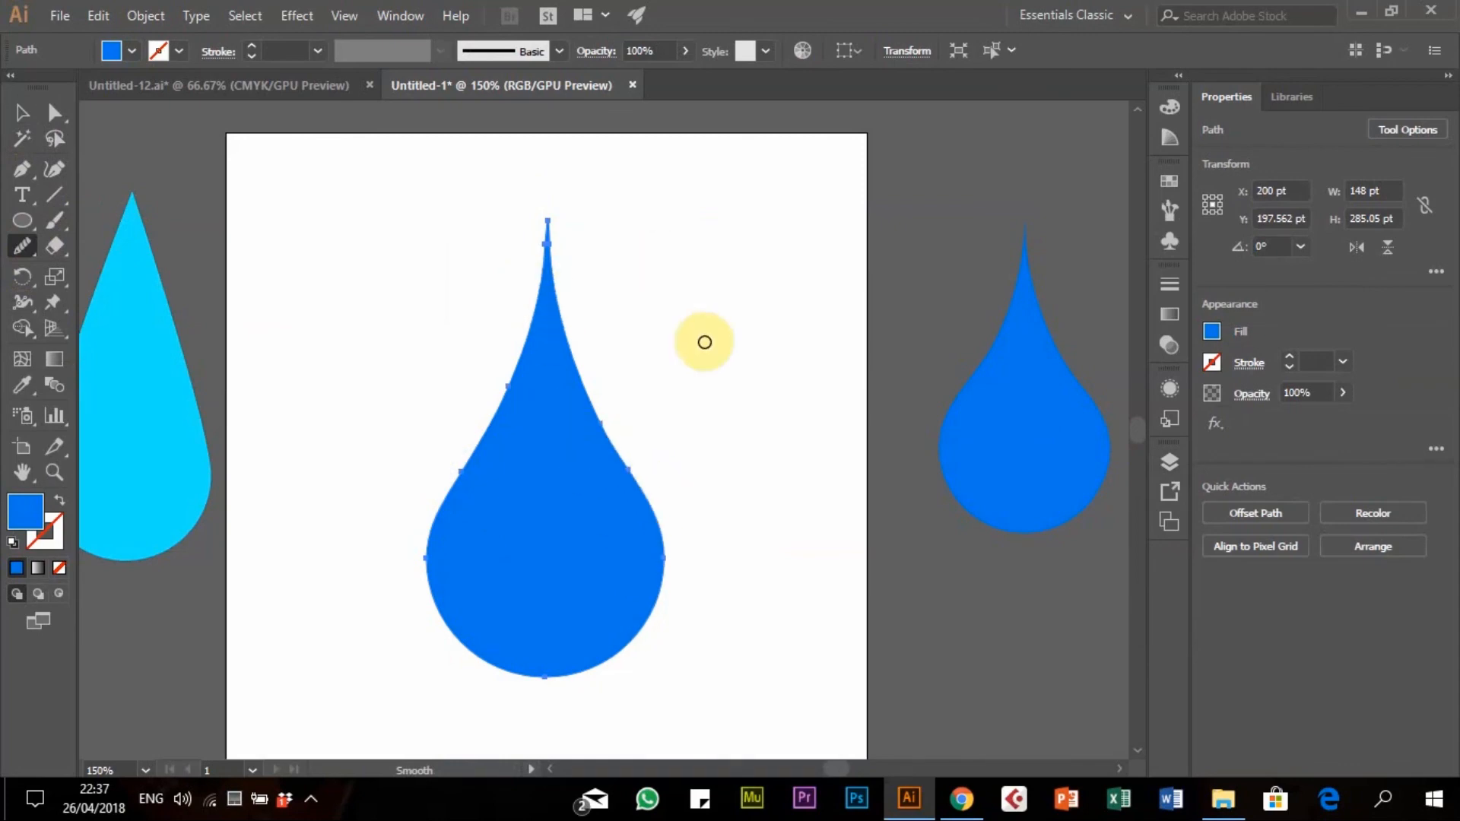
Rotate the drop to lie horizontally with its tip pointing right, enlarge it to about 424 by 232 pt and reposition it on the artboard
{"action": "left_click", "coordinate": [21, 113]}
{"action": "left_click_drag", "start_coordinate": [555, 409], "coordinate": [820, 401]}
{"action": "left_click_drag", "start_coordinate": [694, 169], "coordinate": [922, 182]}
{"action": "left_click_drag", "start_coordinate": [479, 400], "coordinate": [248, 402]}
{"action": "left_click_drag", "start_coordinate": [587, 168], "coordinate": [593, 259]}
{"action": "left_click_drag", "start_coordinate": [543, 469], "coordinate": [537, 395]}
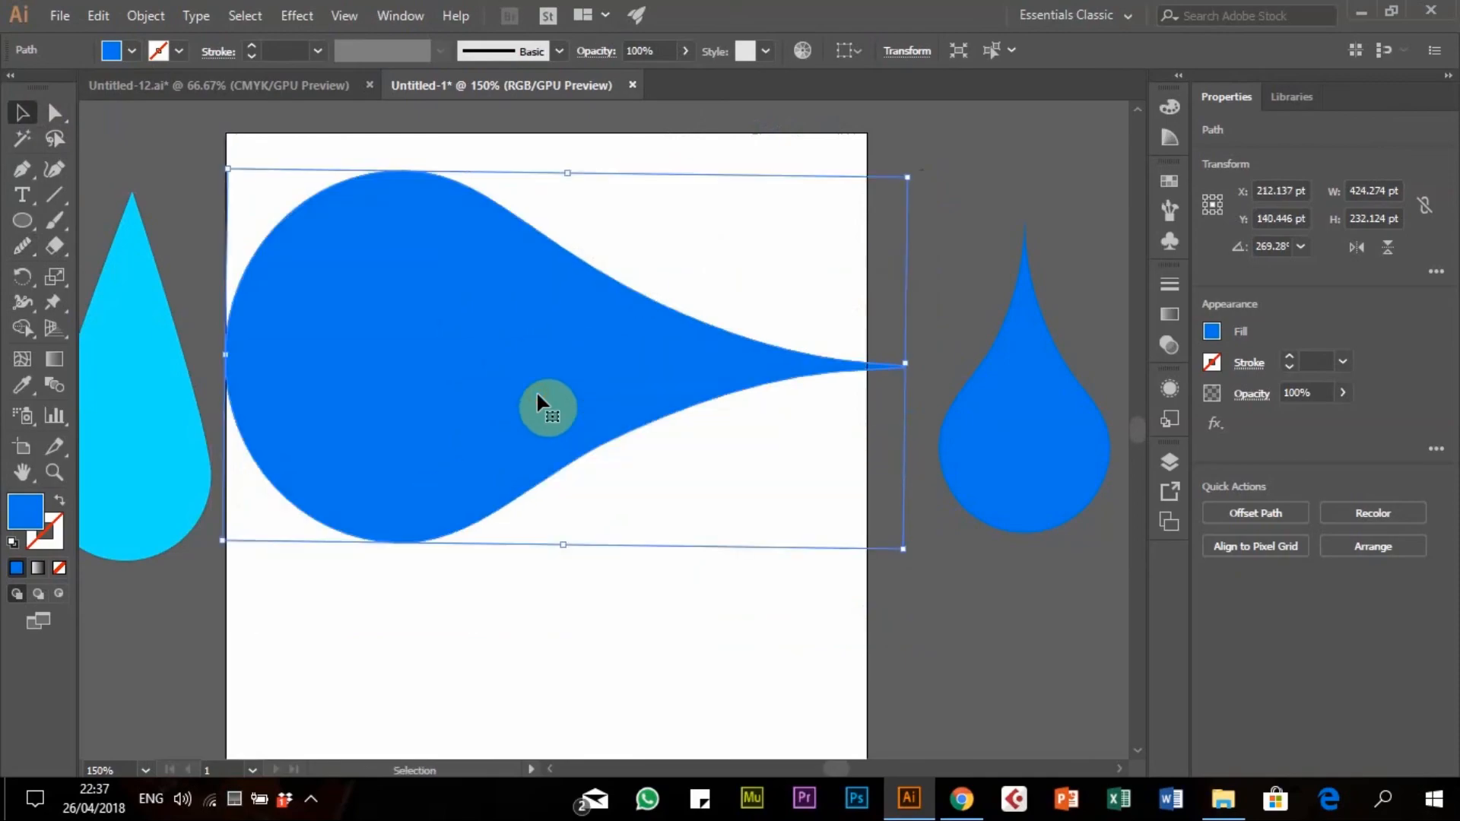